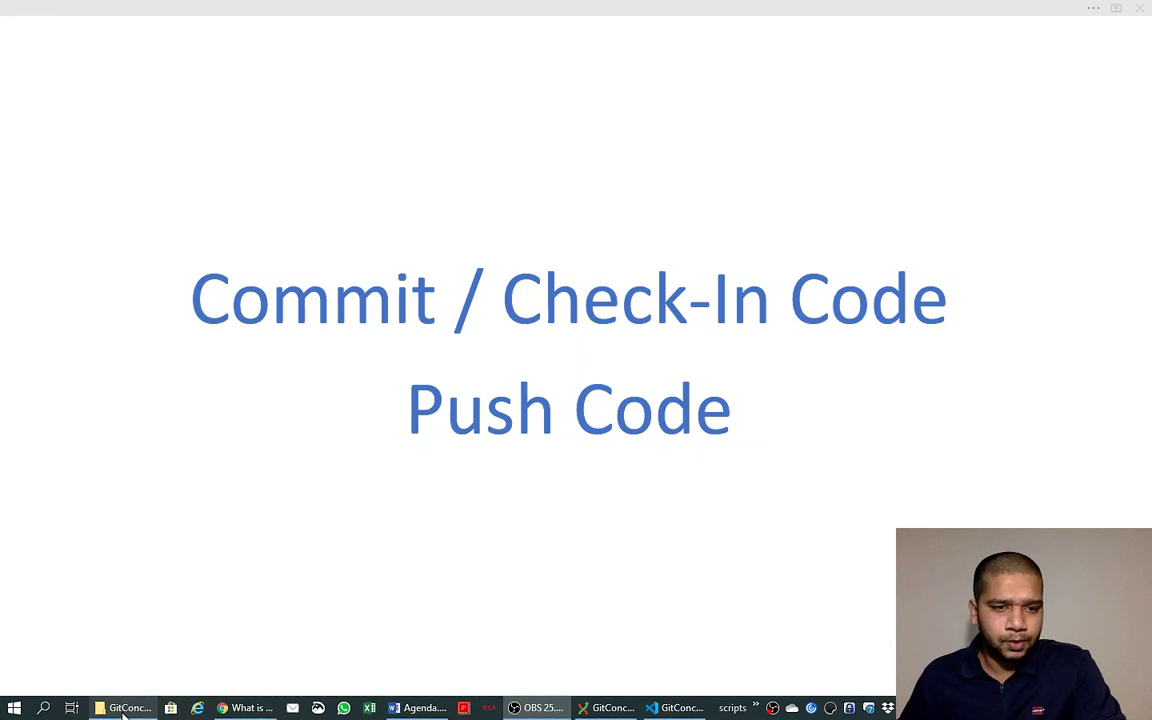
Step: Show the GitConcepts repository on GitHub and its commit history in Git Extensions
{"action": "left_click", "coordinate": [240, 709]}
{"action": "left_click", "coordinate": [100, 13]}
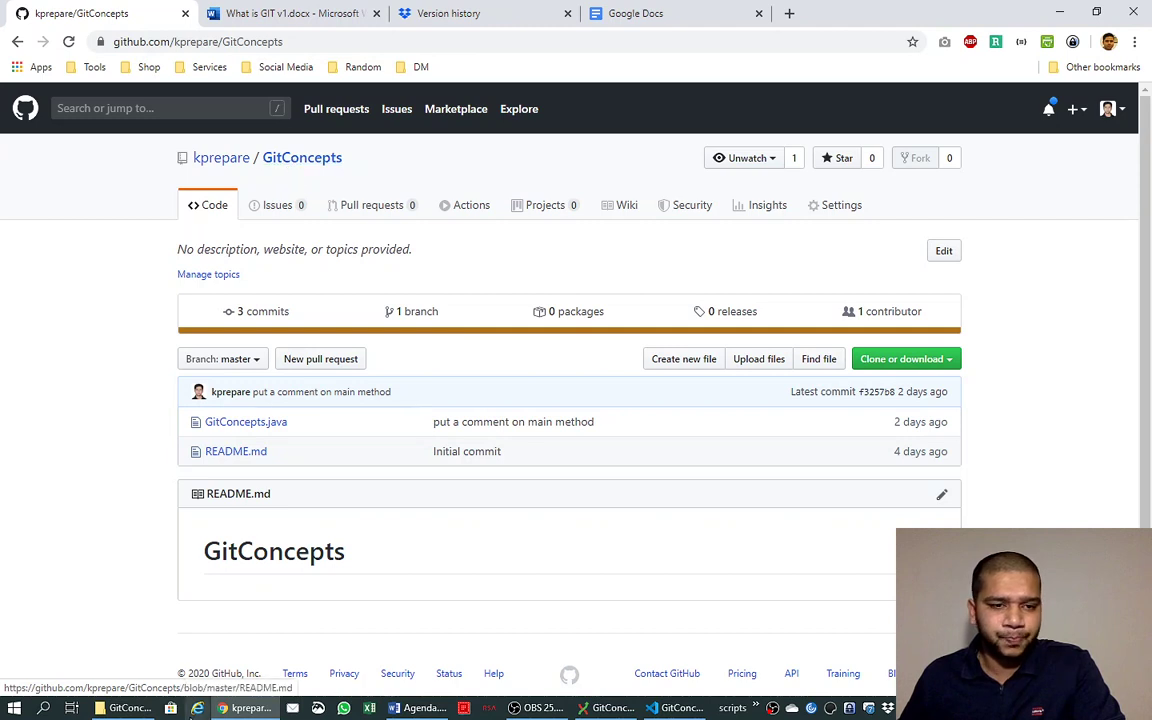
{"action": "left_click", "coordinate": [606, 708]}
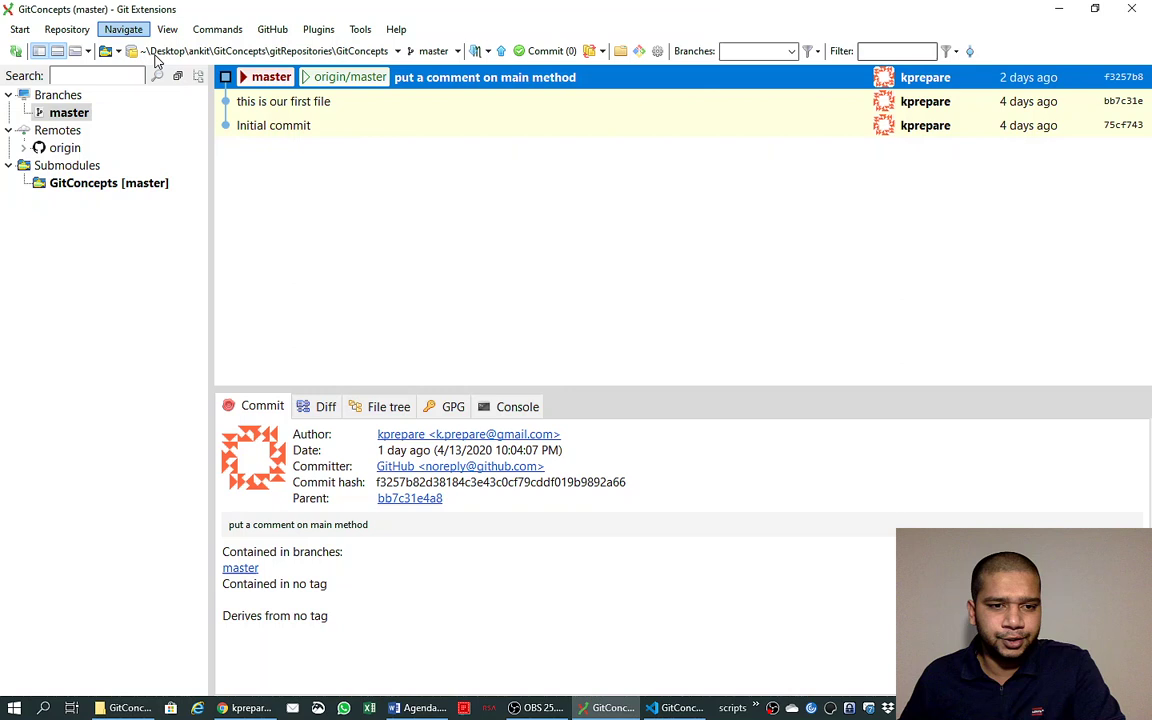
Step: Browse gitRepositories > GitConcepts in File Explorer and select GitConcepts.java and README.md
{"action": "left_click", "coordinate": [127, 708]}
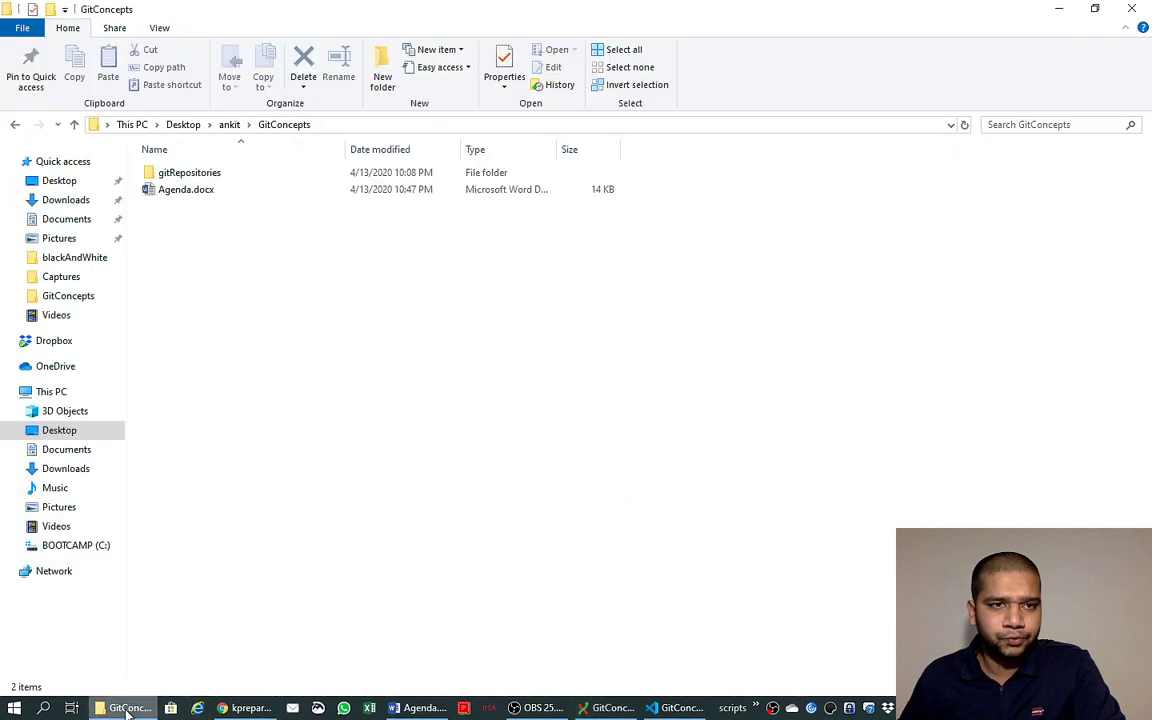
{"action": "double_click", "coordinate": [190, 176]}
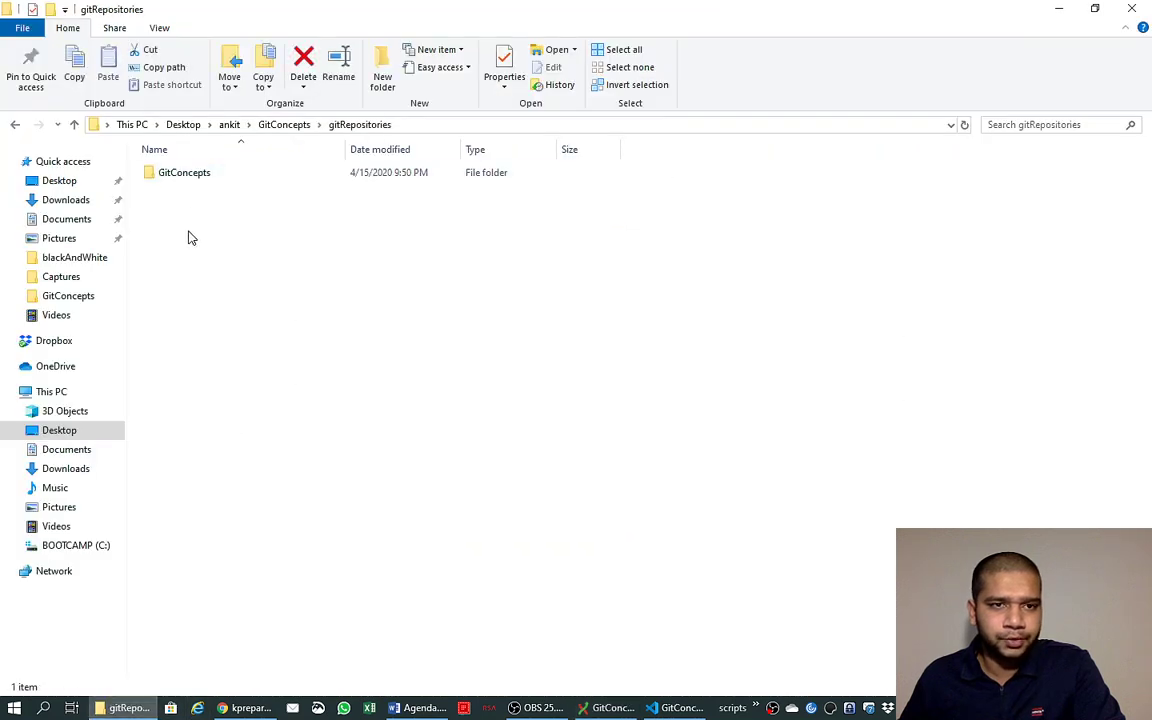
{"action": "double_click", "coordinate": [190, 176]}
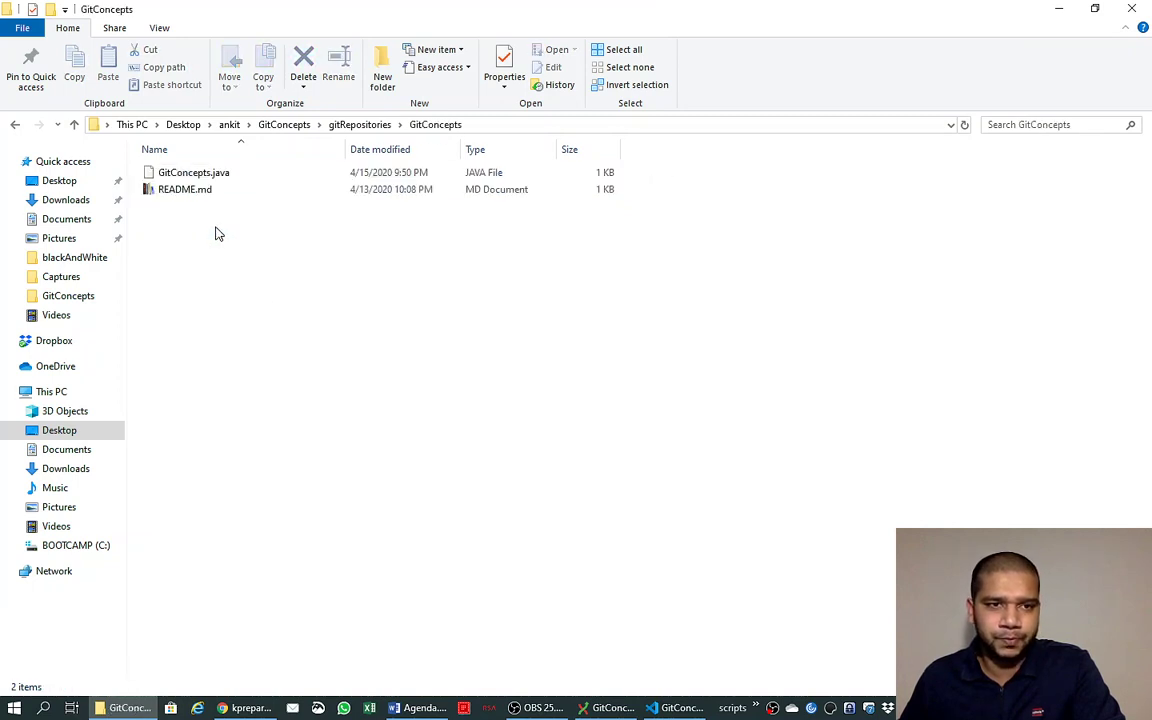
{"action": "left_click", "coordinate": [199, 175]}
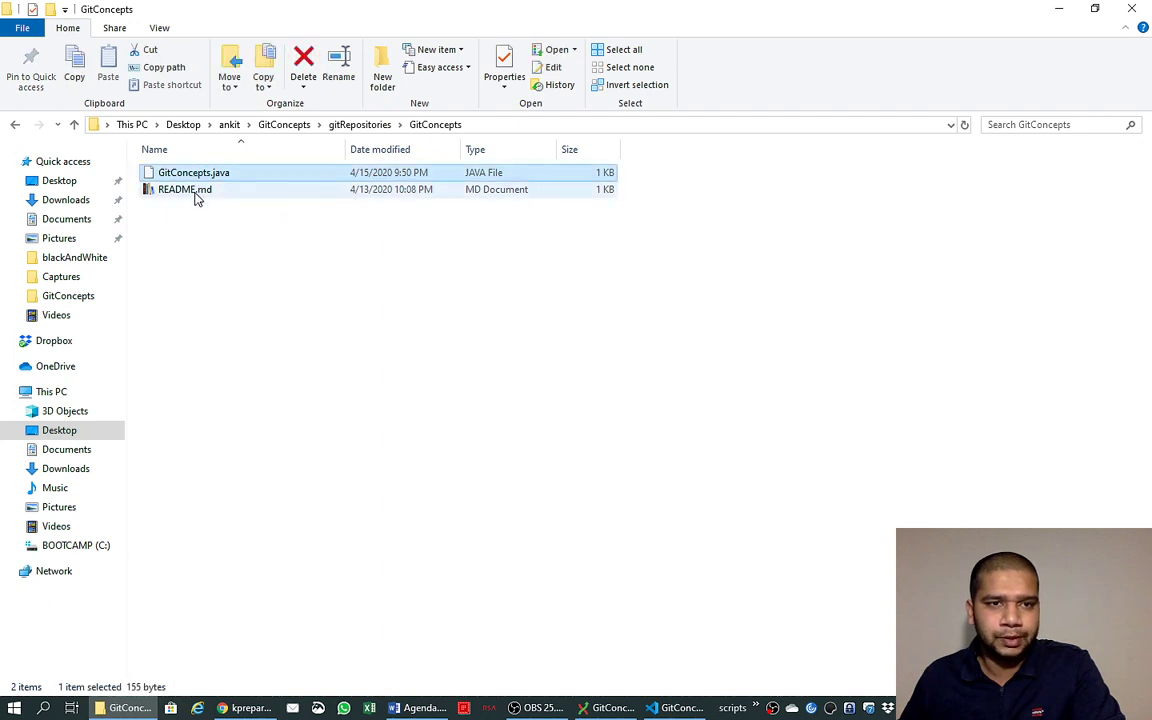
{"action": "left_click", "coordinate": [195, 191]}
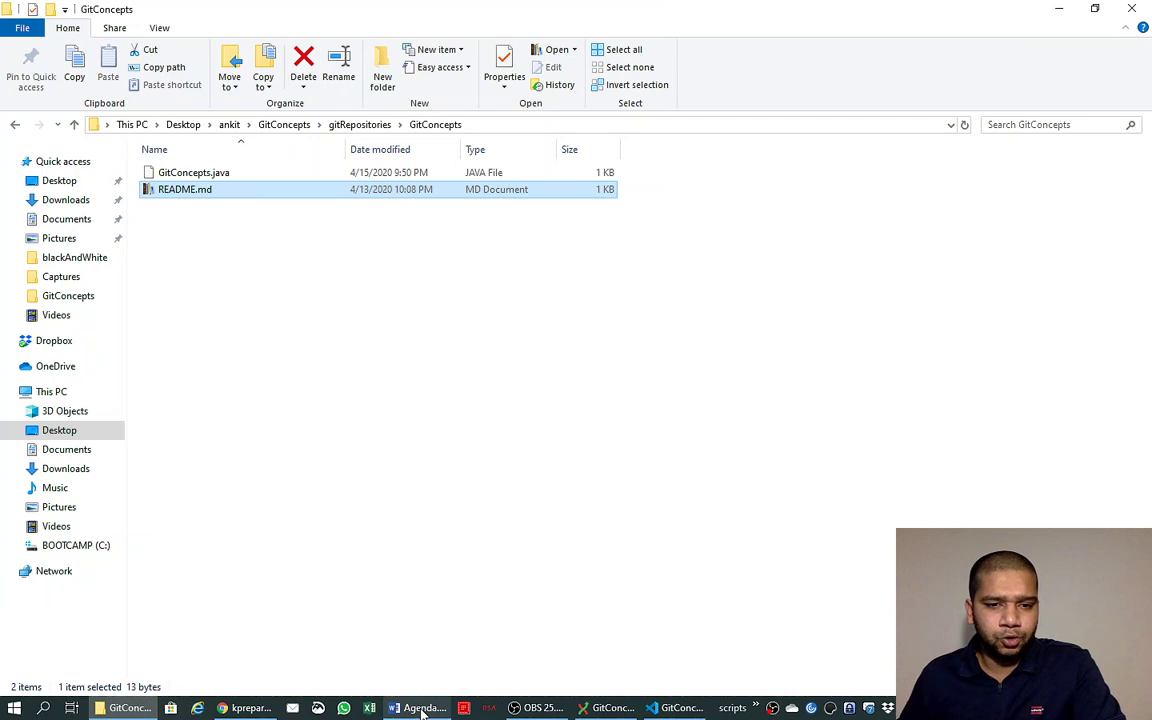
Step: Review What is GIT v1.docx's version history in Word Online and Dropbox, then show Google Docs templates
{"action": "left_click", "coordinate": [245, 707]}
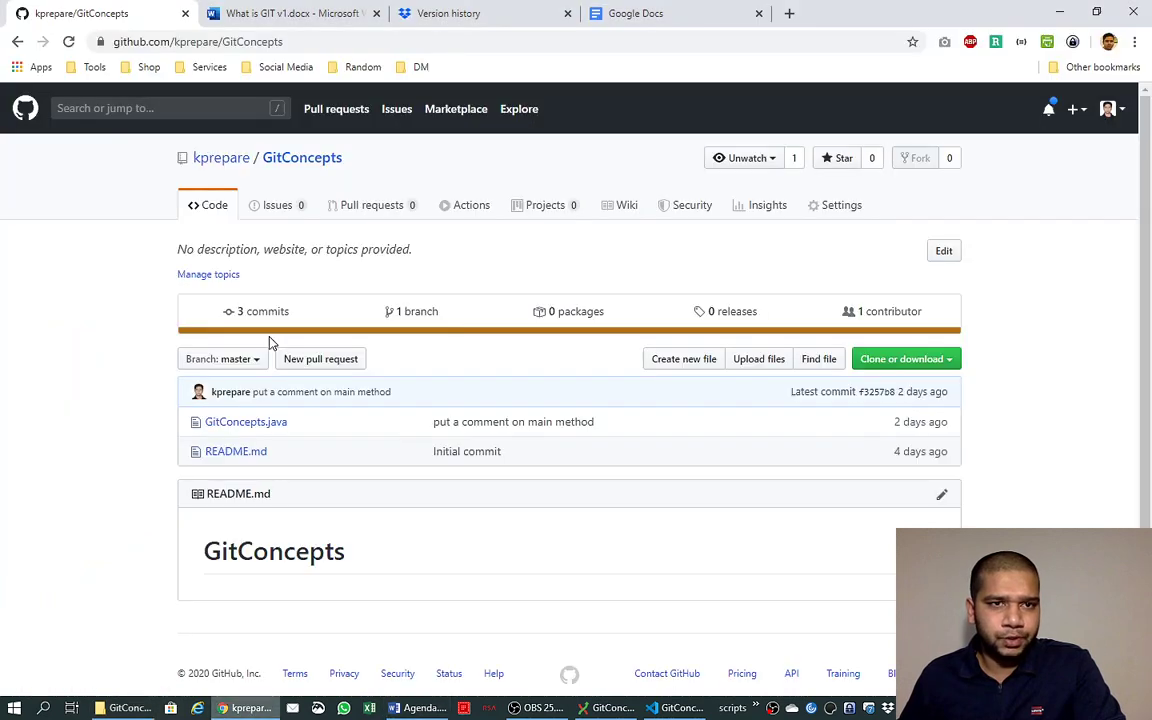
{"action": "left_click", "coordinate": [285, 15]}
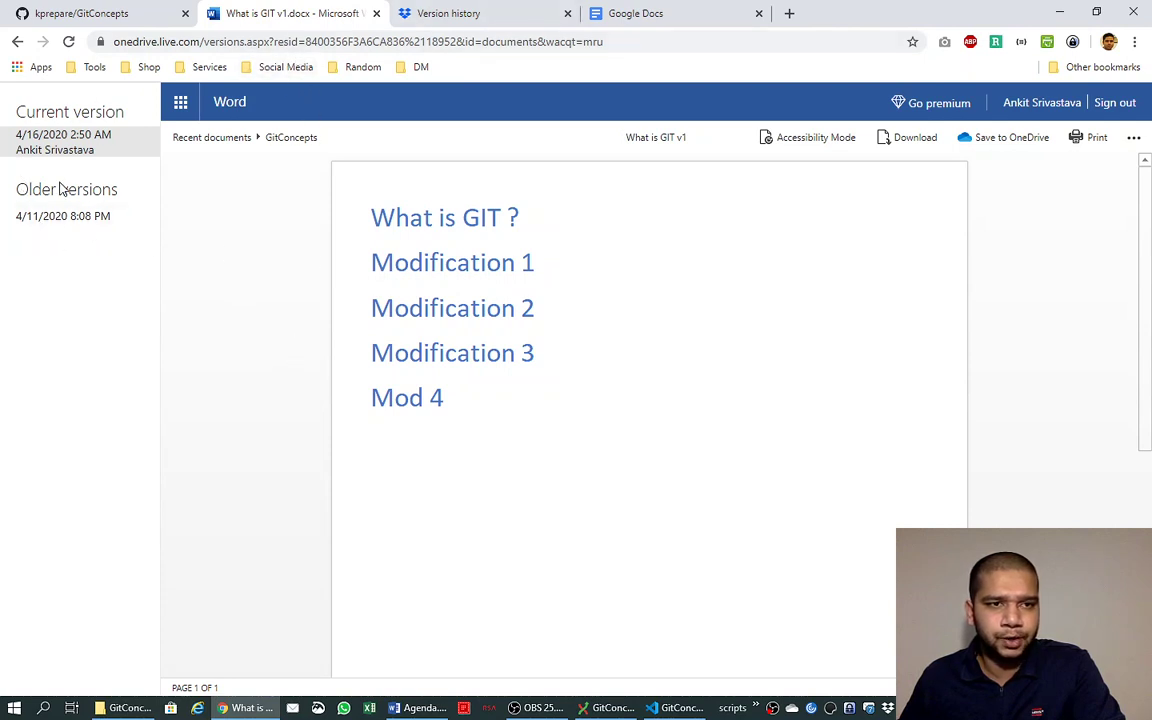
{"action": "left_click", "coordinate": [456, 16]}
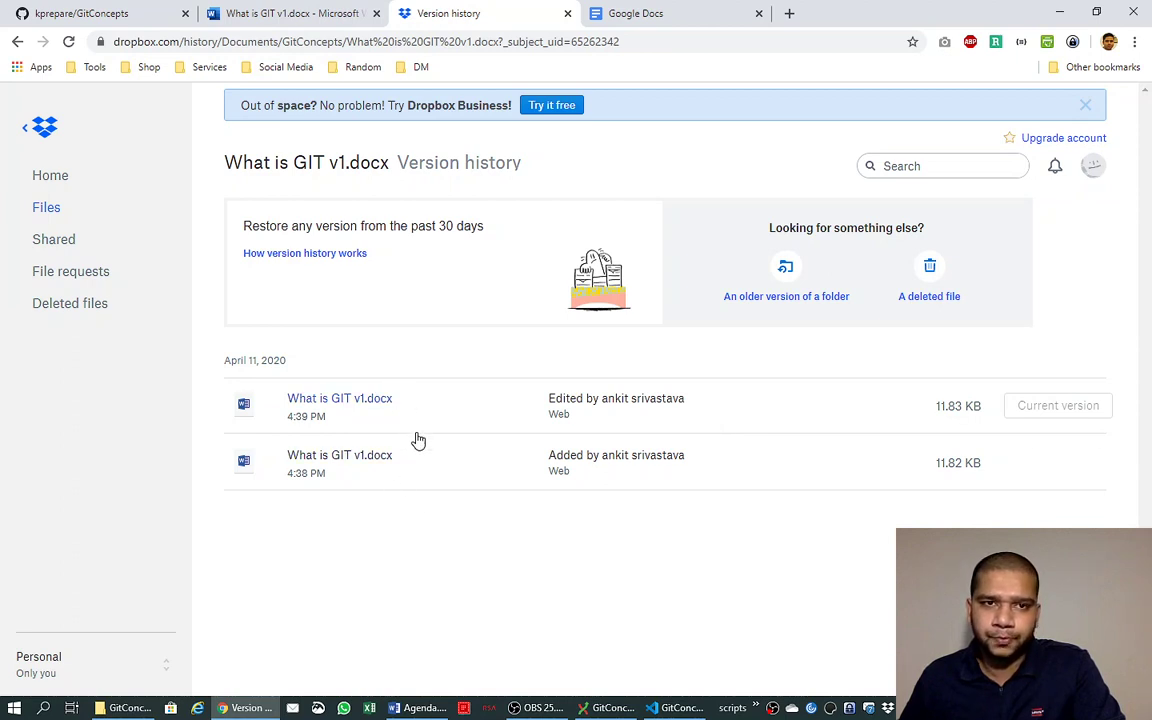
{"action": "left_click", "coordinate": [636, 14]}
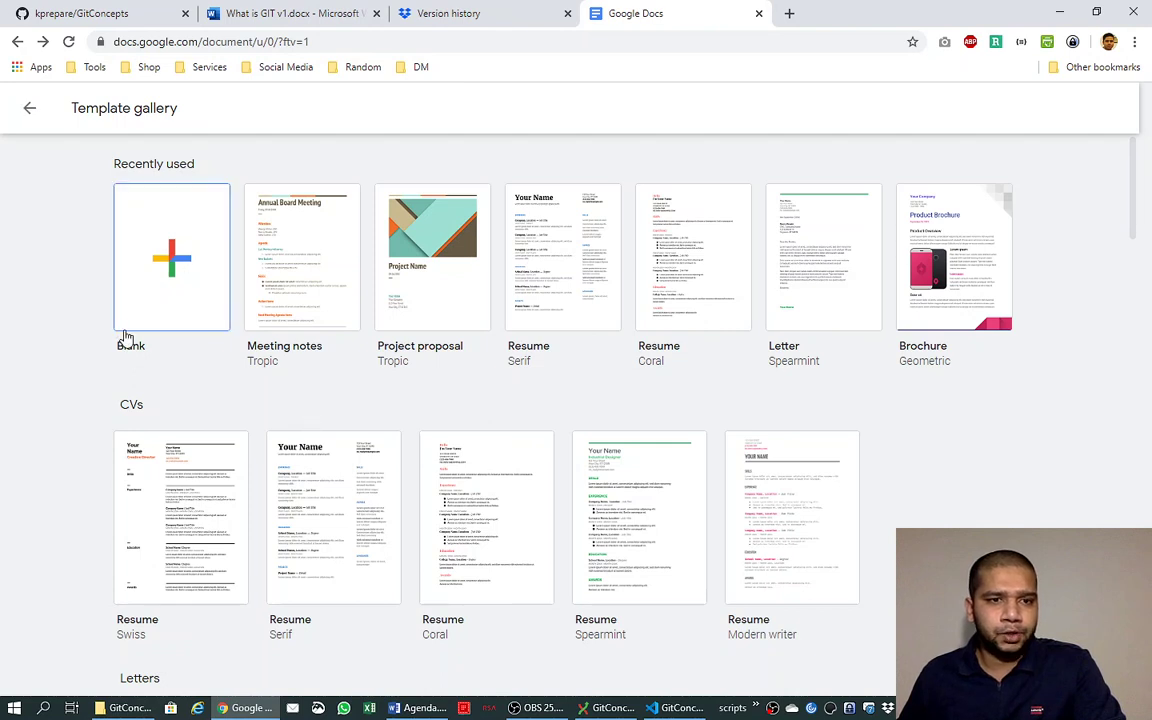
Step: Start a blank Google Doc and title it 'Git Concepts'
{"action": "left_click", "coordinate": [176, 276]}
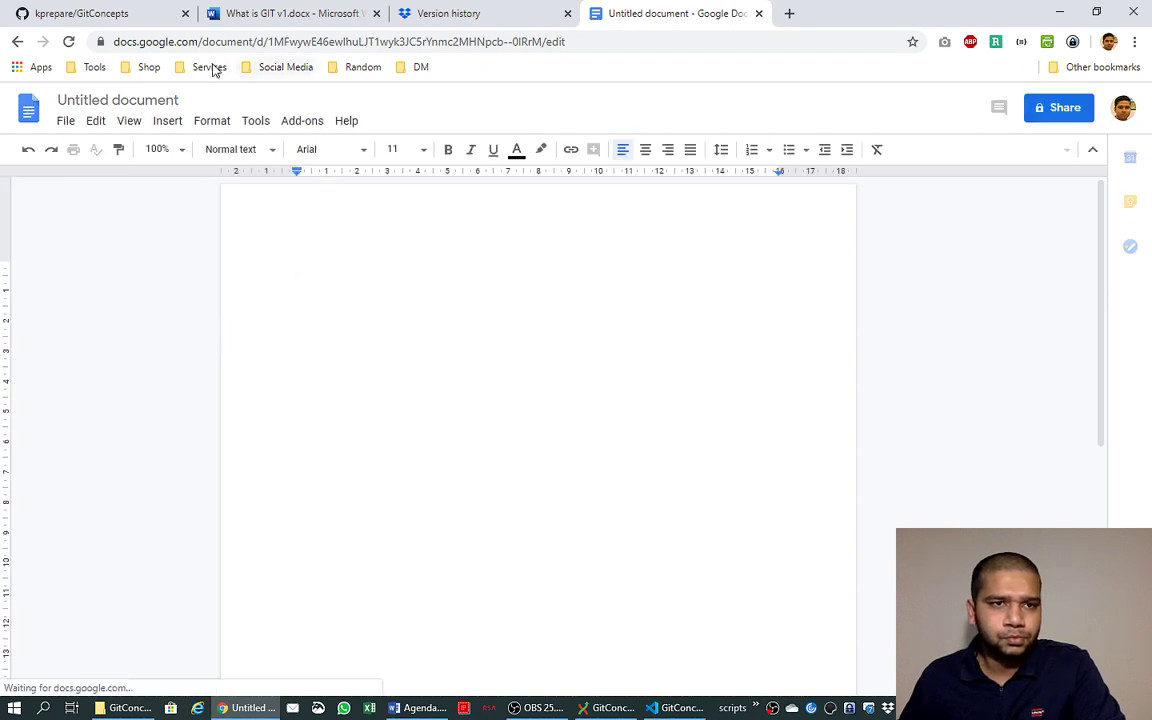
{"action": "left_click", "coordinate": [158, 99]}
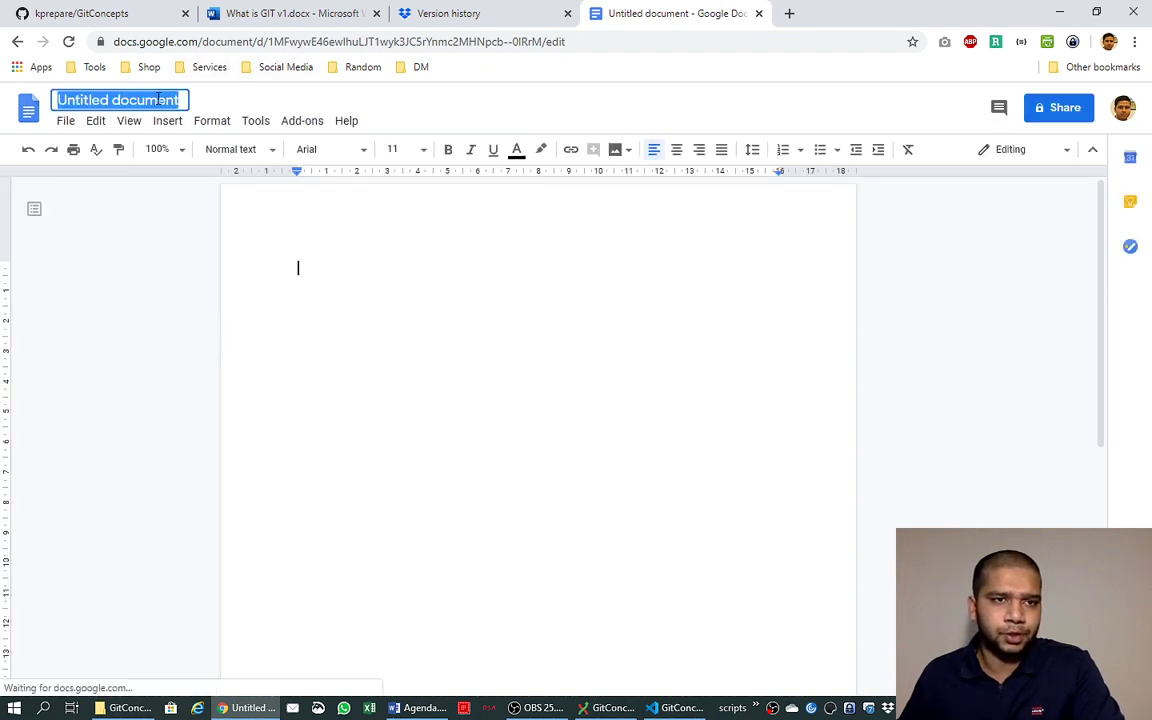
{"action": "type", "text": "Git"}
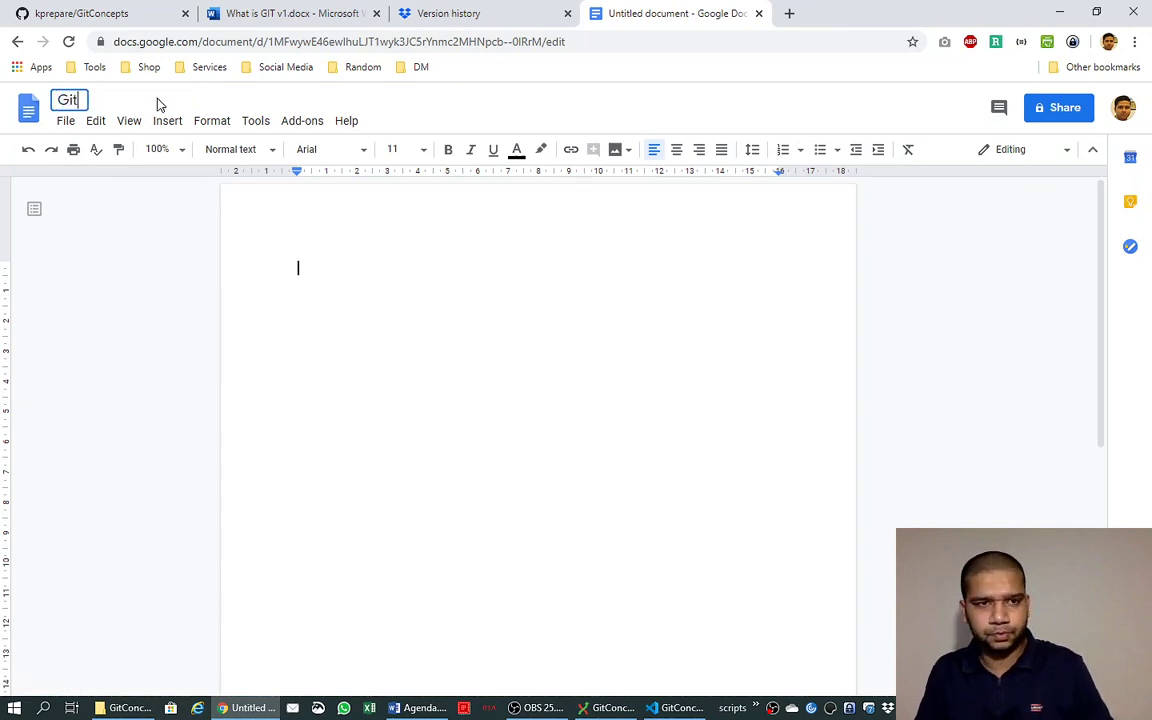
{"action": "type", "text": " Concepts"}
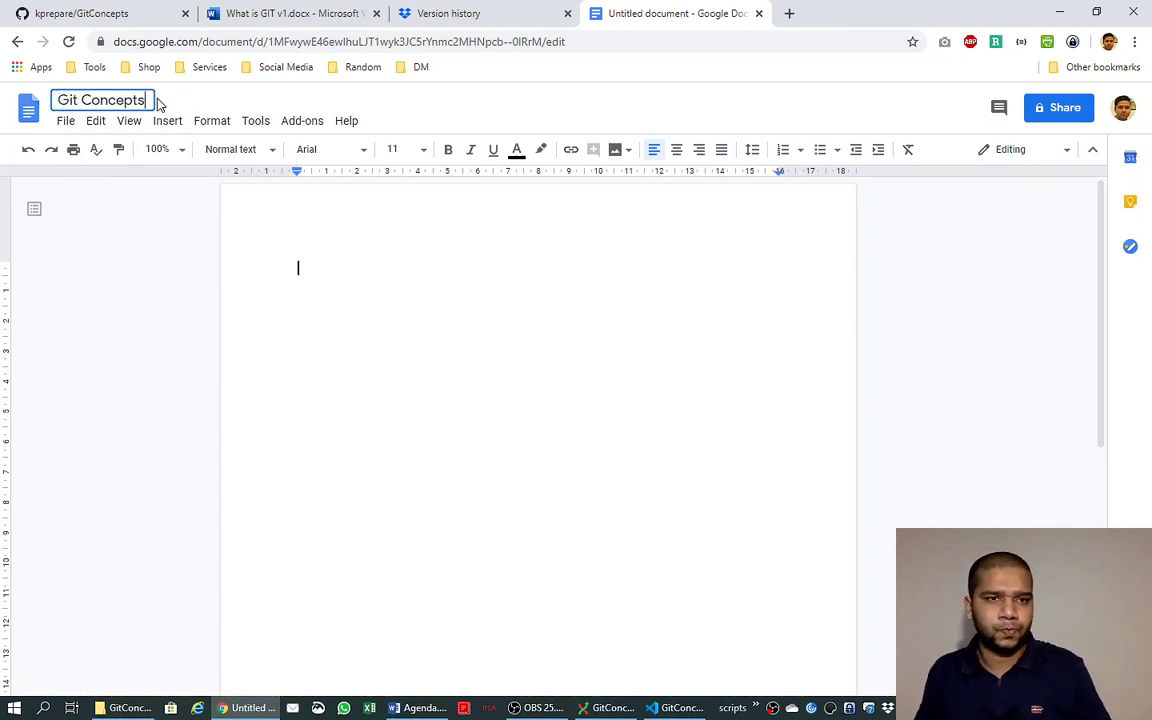
{"action": "left_click", "coordinate": [347, 265]}
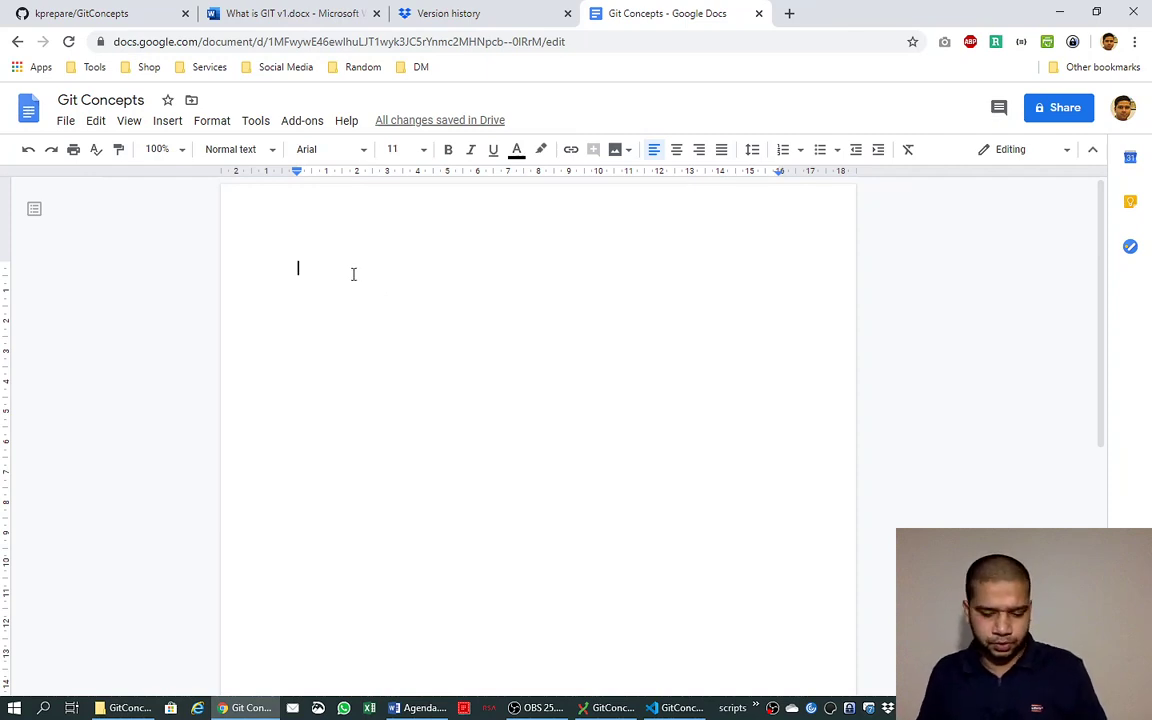
Step: Type 'Header' as the first line and check the document's version history
{"action": "type", "text": "Header"}
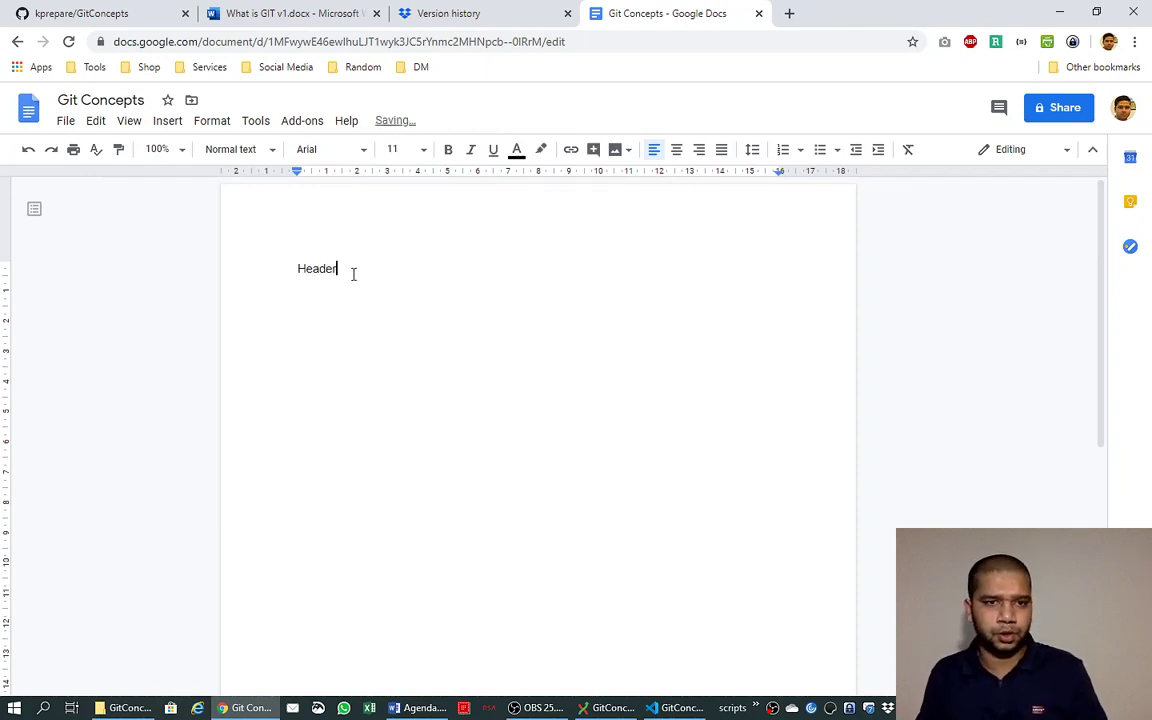
{"action": "key", "text": "Return"}
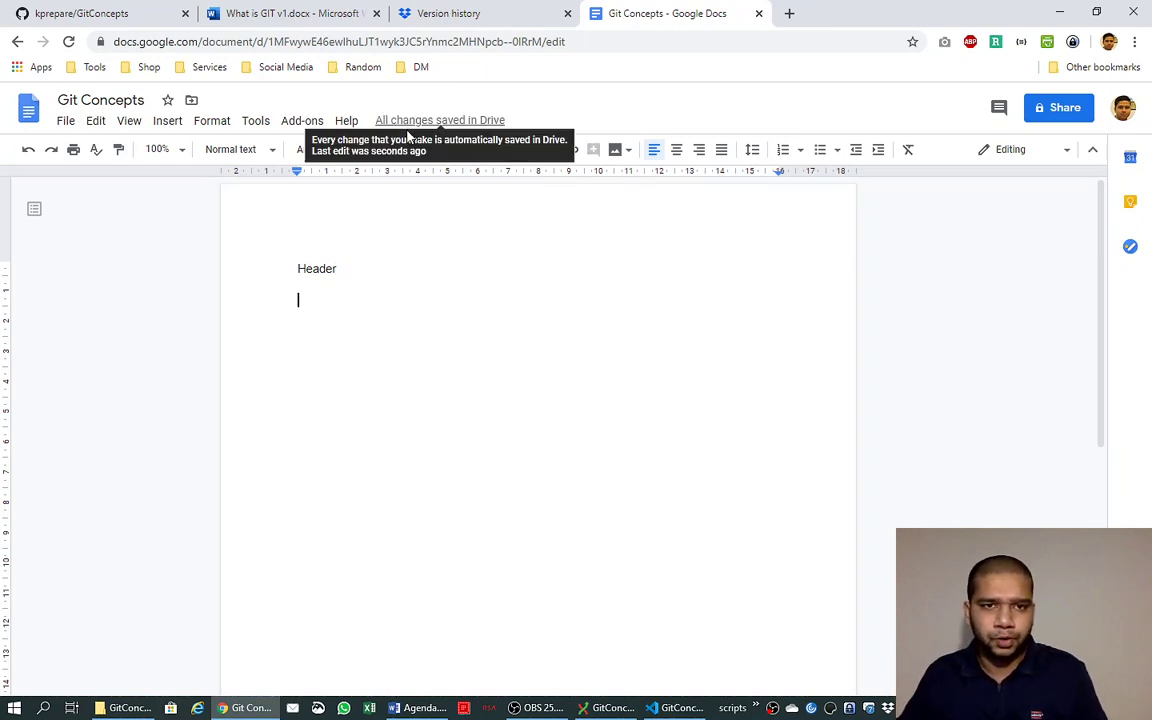
{"action": "left_click", "coordinate": [472, 122]}
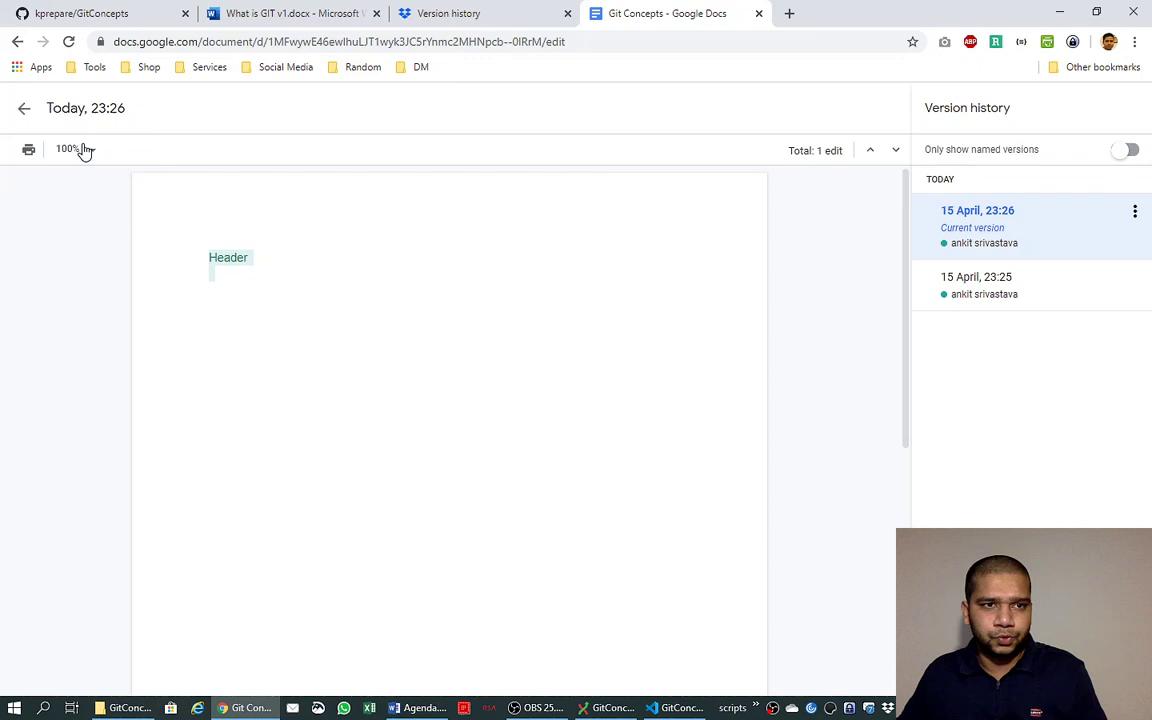
{"action": "left_click", "coordinate": [26, 127]}
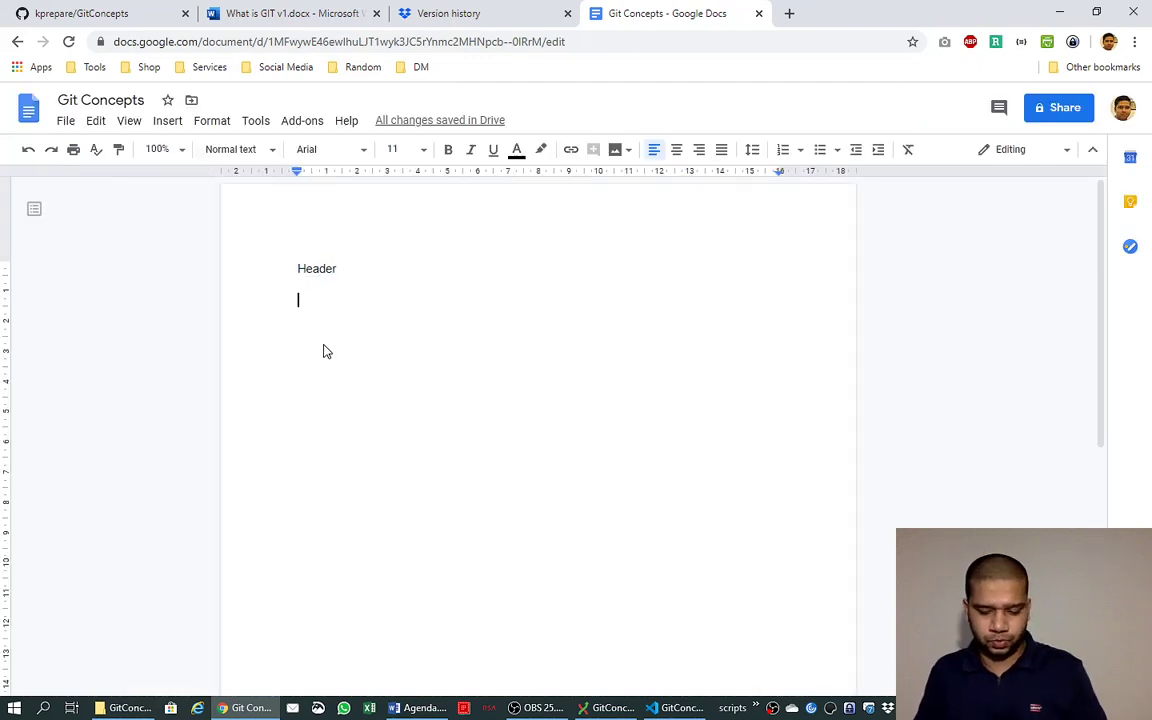
Step: Add 'Body' and 'Footer' lines below Header, then view version history again
{"action": "type", "text": "Body"}
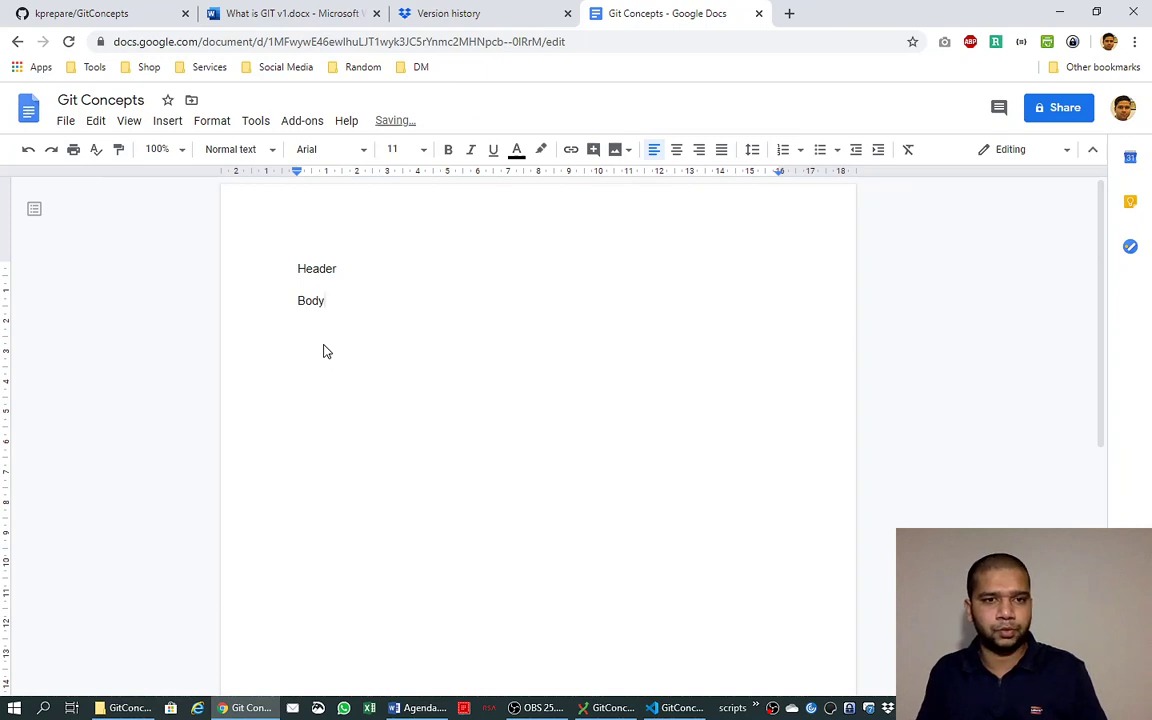
{"action": "key", "text": "Return"}
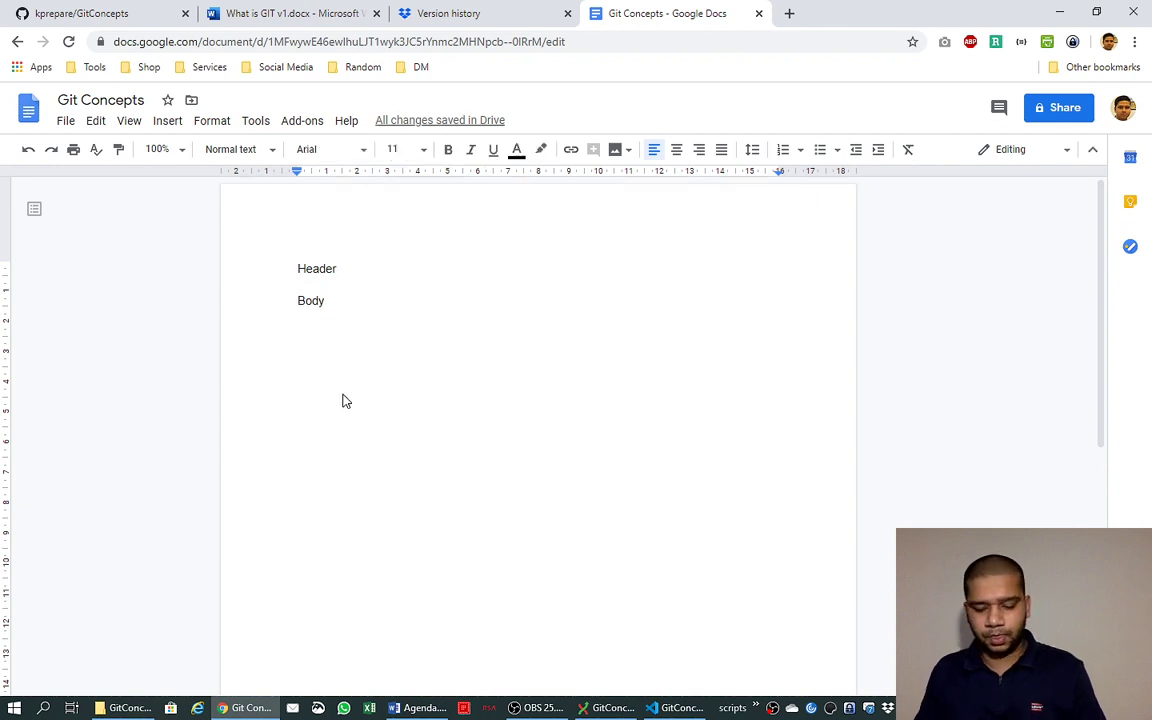
{"action": "type", "text": "Footer"}
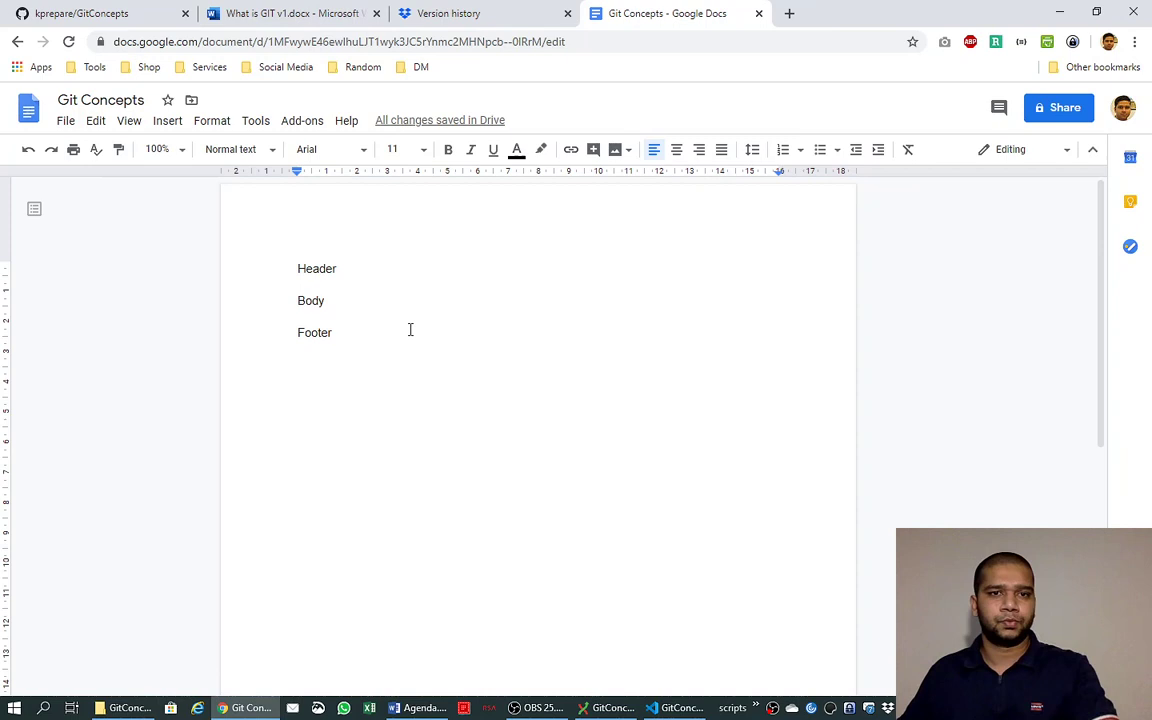
{"action": "left_click", "coordinate": [440, 122]}
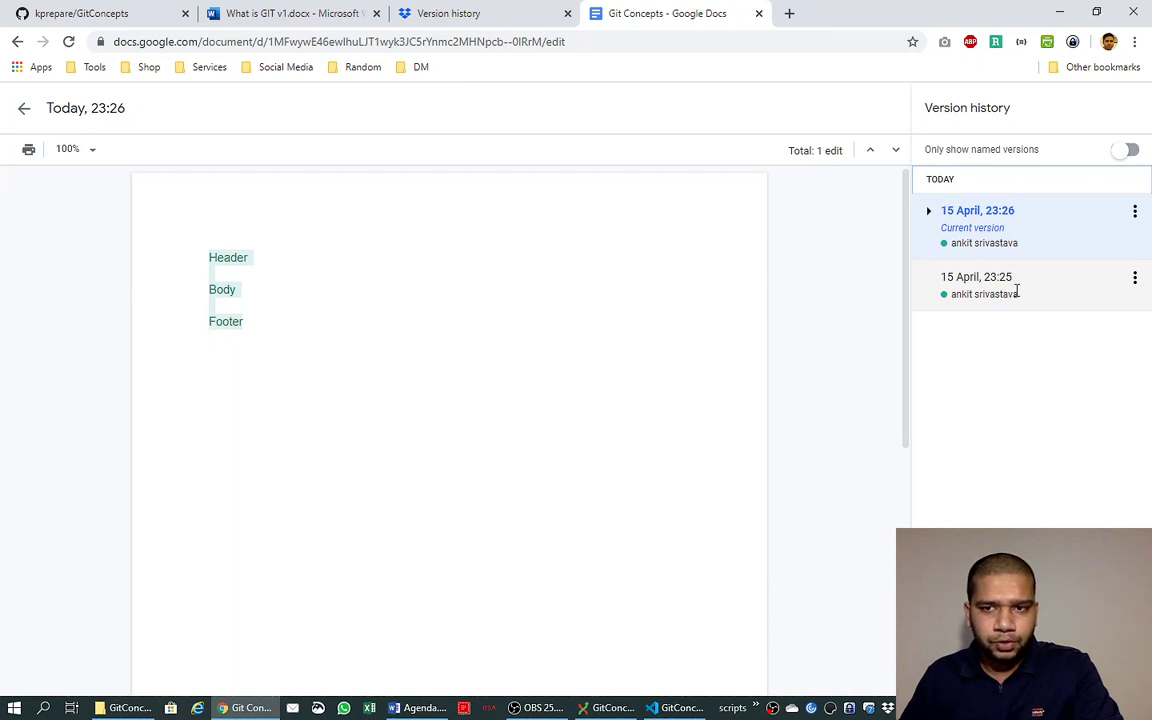
Step: Preview the empty 23:25 version, name the current one 'added header body and footer', and resume editing
{"action": "left_click", "coordinate": [1017, 290]}
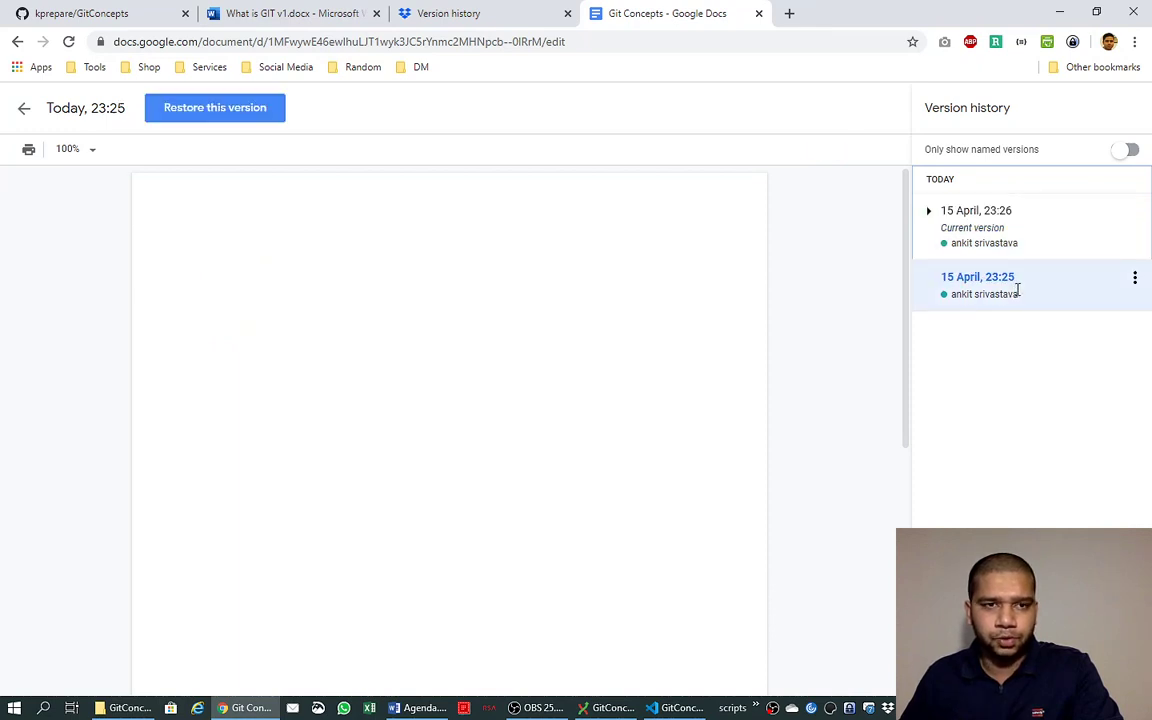
{"action": "left_click", "coordinate": [1005, 228]}
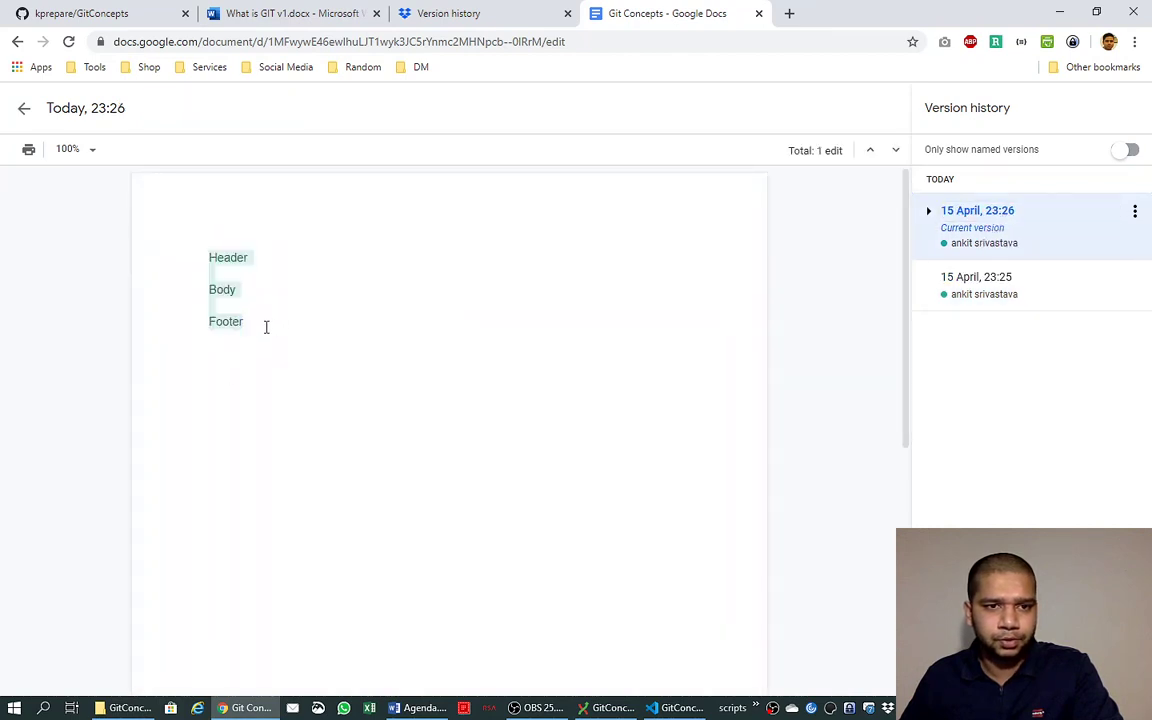
{"action": "left_click", "coordinate": [985, 212]}
{"action": "triple_click", "coordinate": [1011, 212]}
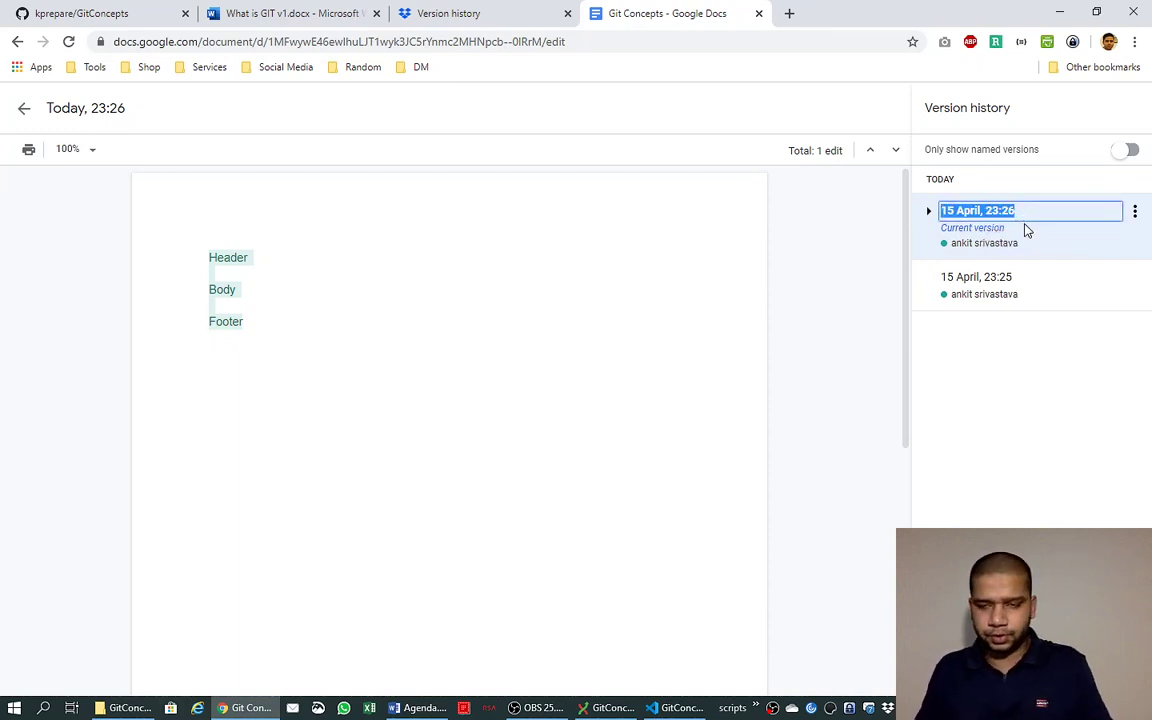
{"action": "type", "text": "a"}
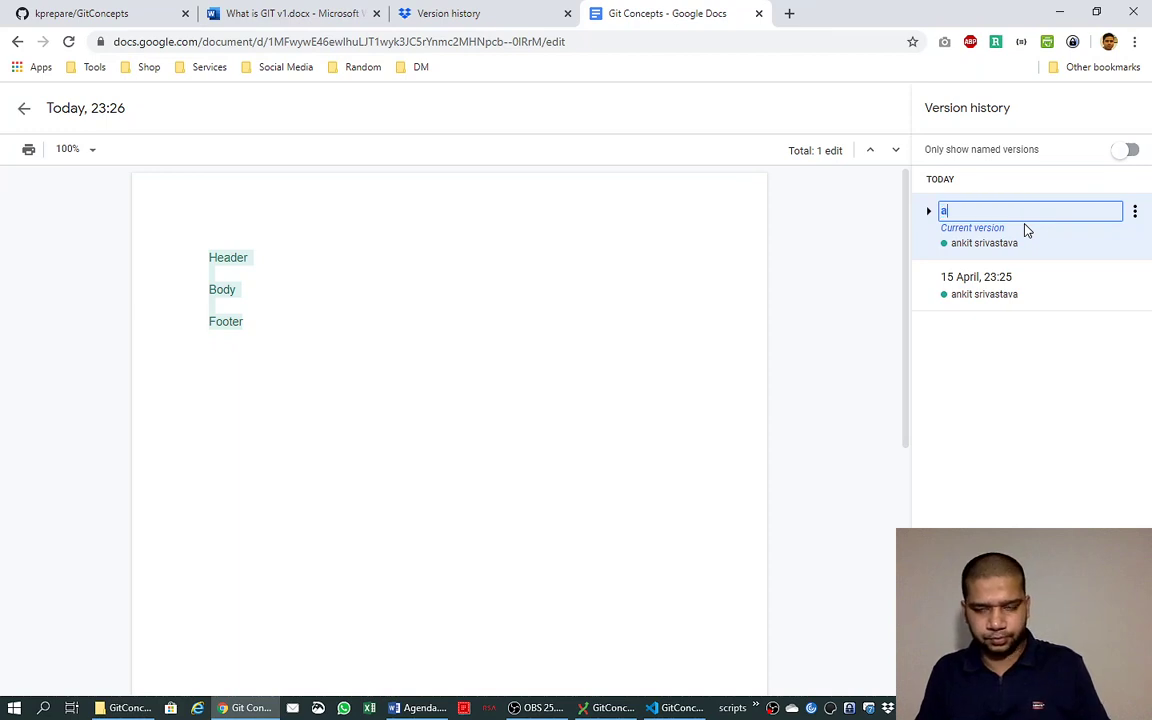
{"action": "type", "text": "dded header"}
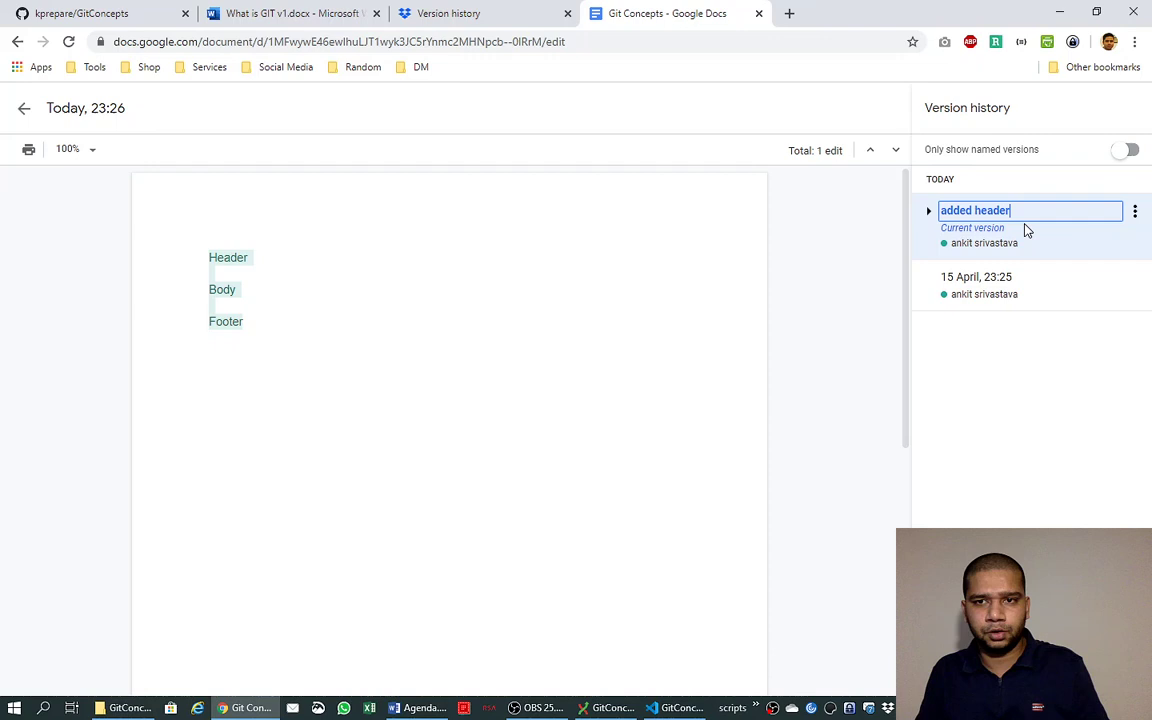
{"action": "type", "text": " body"}
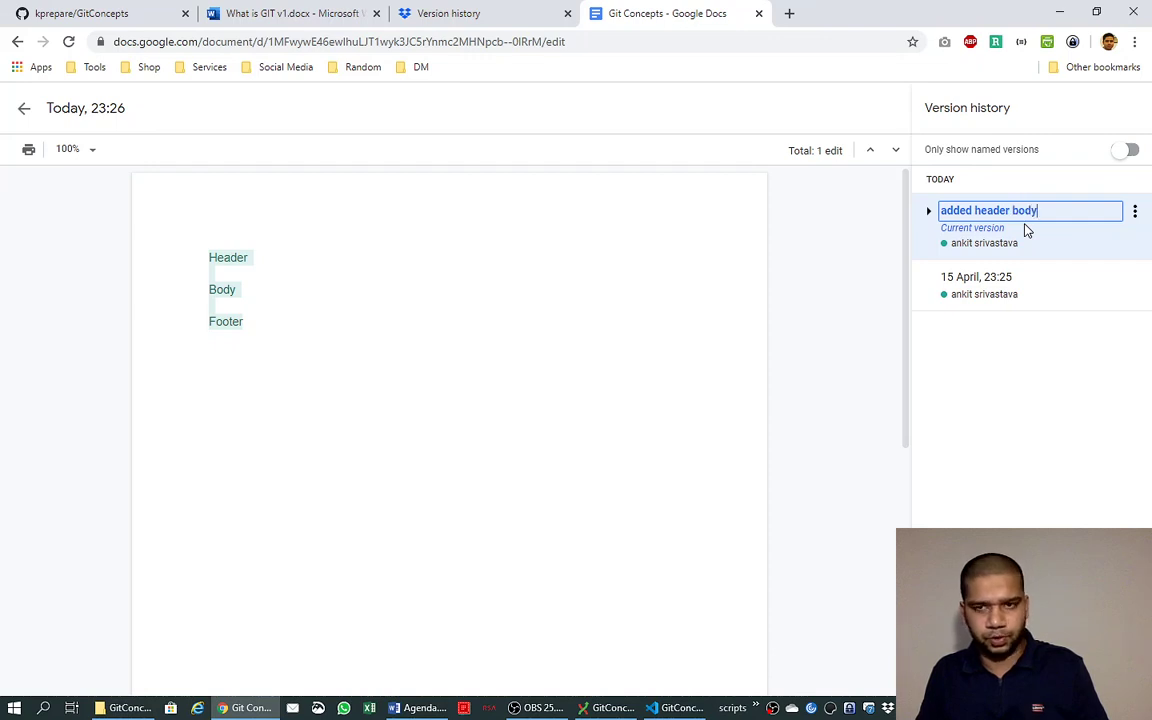
{"action": "type", "text": " and footer"}
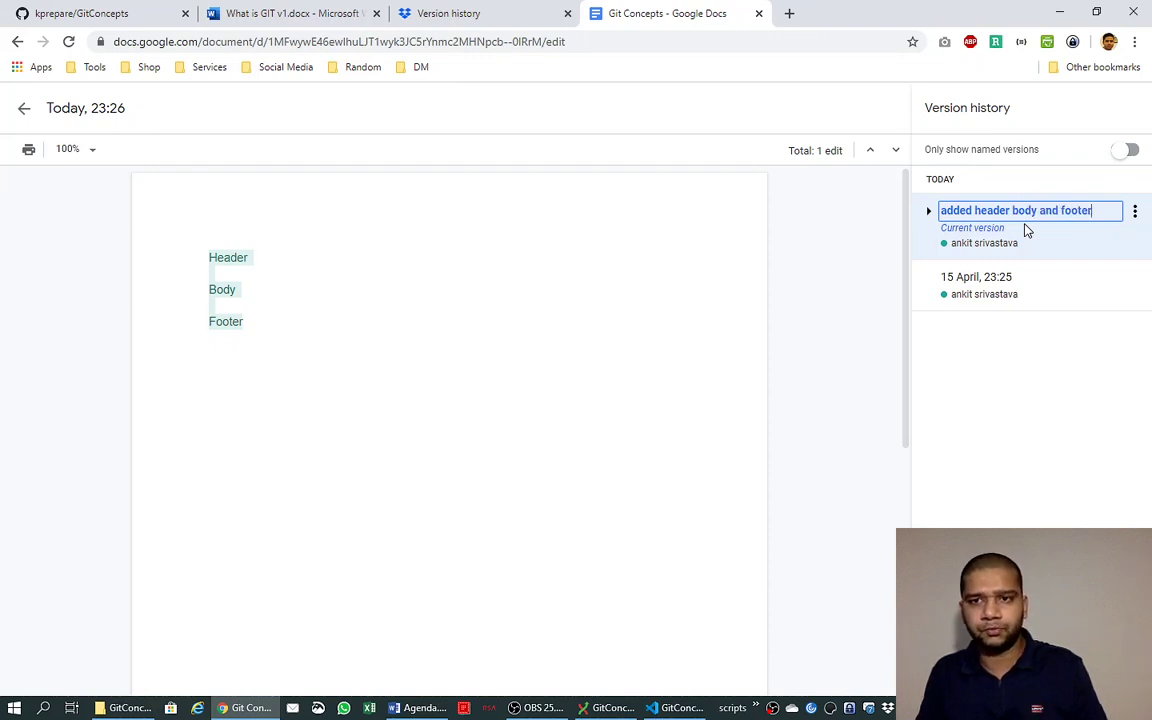
{"action": "left_click", "coordinate": [1013, 354]}
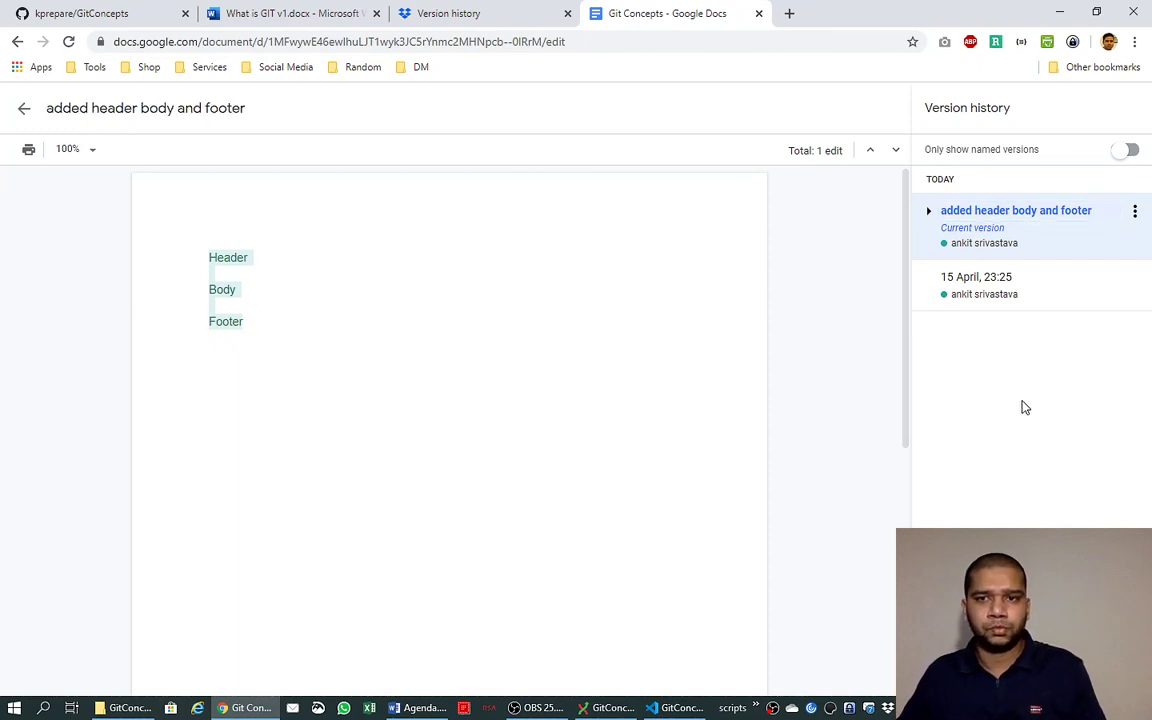
{"action": "left_click", "coordinate": [25, 110]}
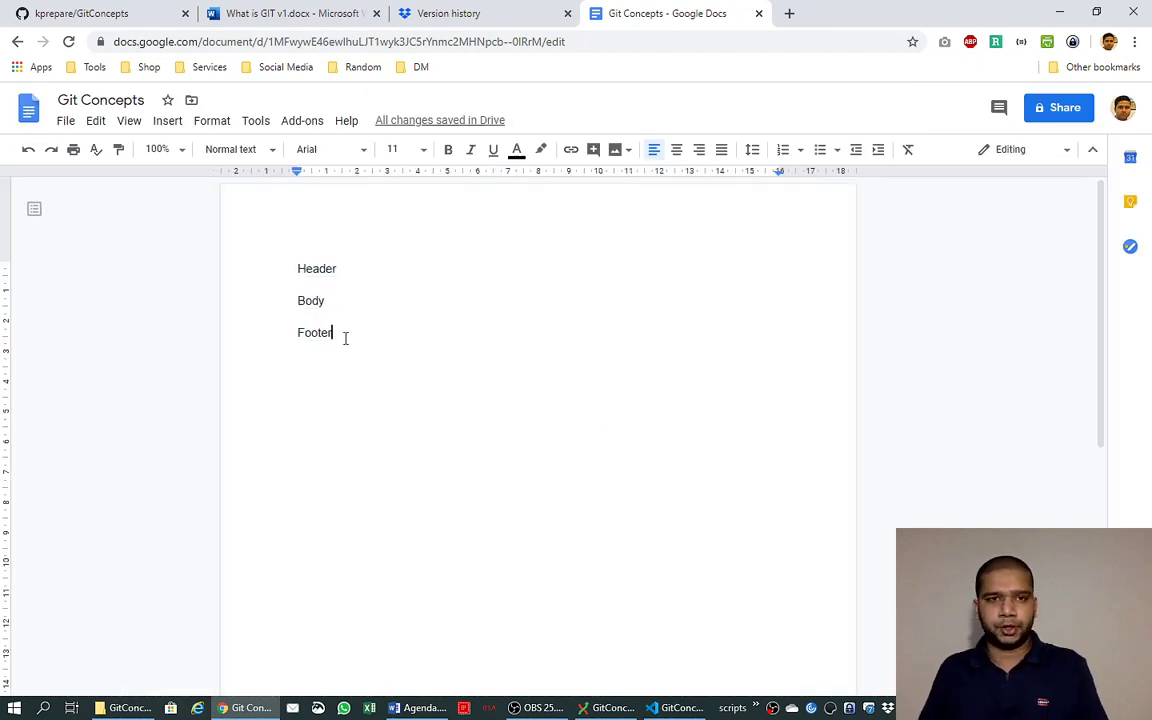
{"action": "key", "text": "Return"}
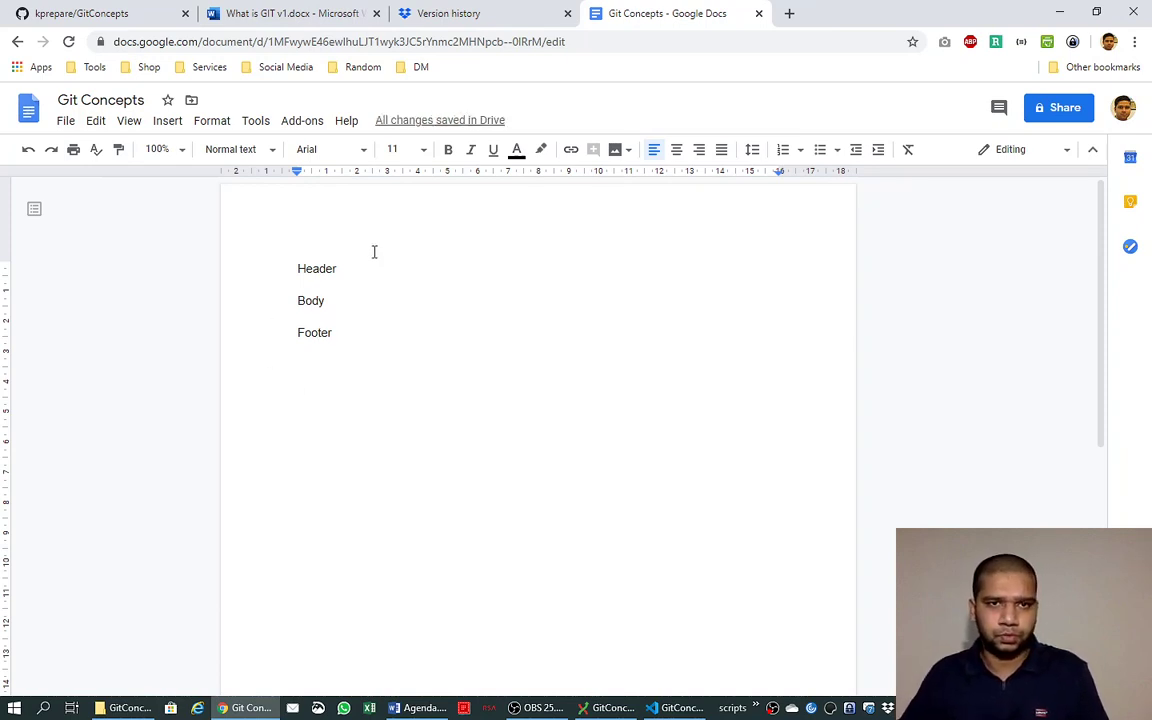
Step: Reload the page and add a 'More content' line below Footer
{"action": "left_click", "coordinate": [68, 41]}
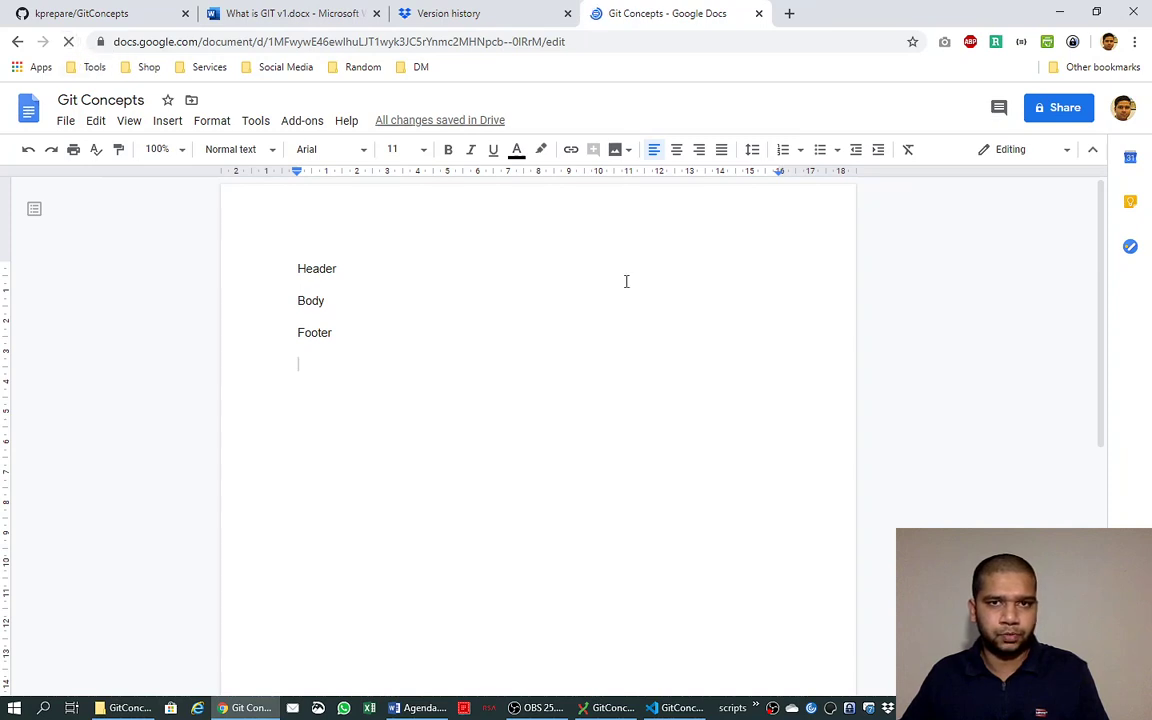
{"action": "left_click", "coordinate": [357, 334]}
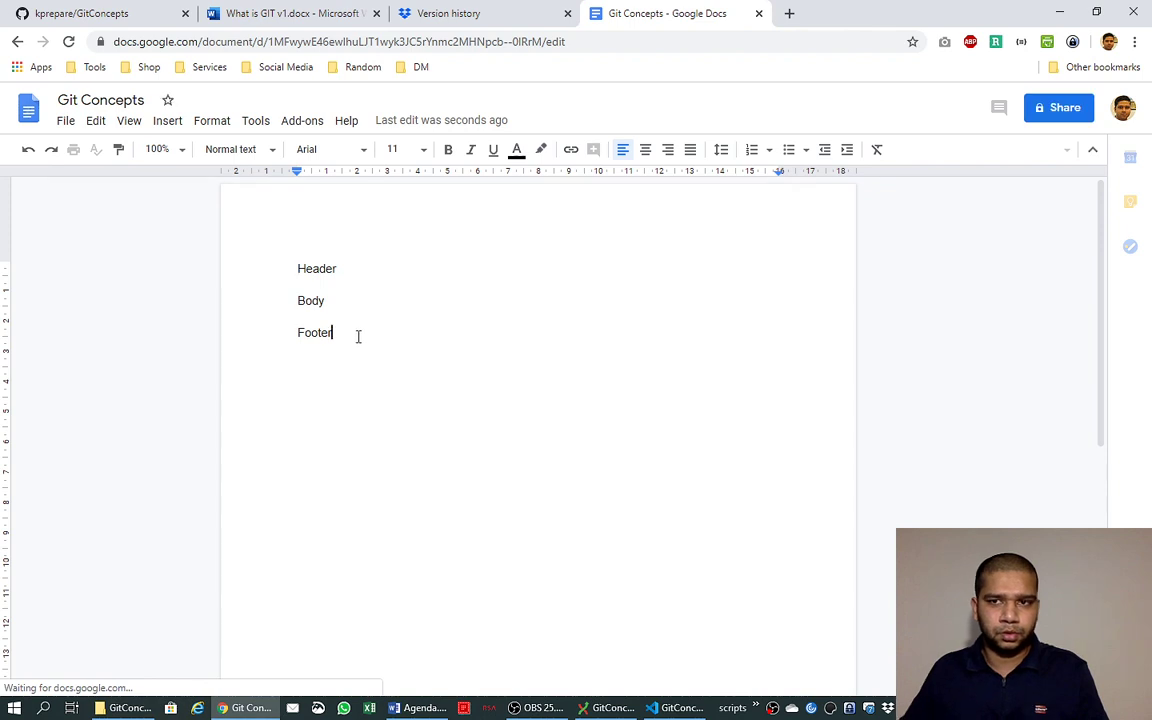
{"action": "key", "text": "Return"}
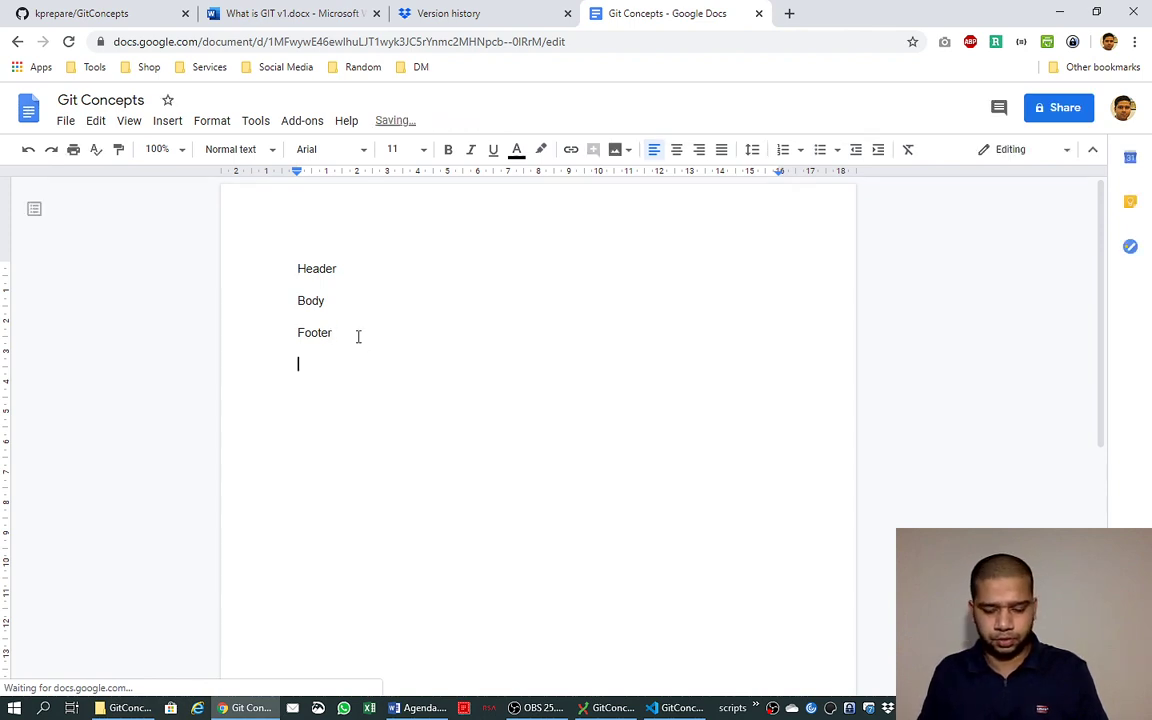
{"action": "type", "text": "More con"}
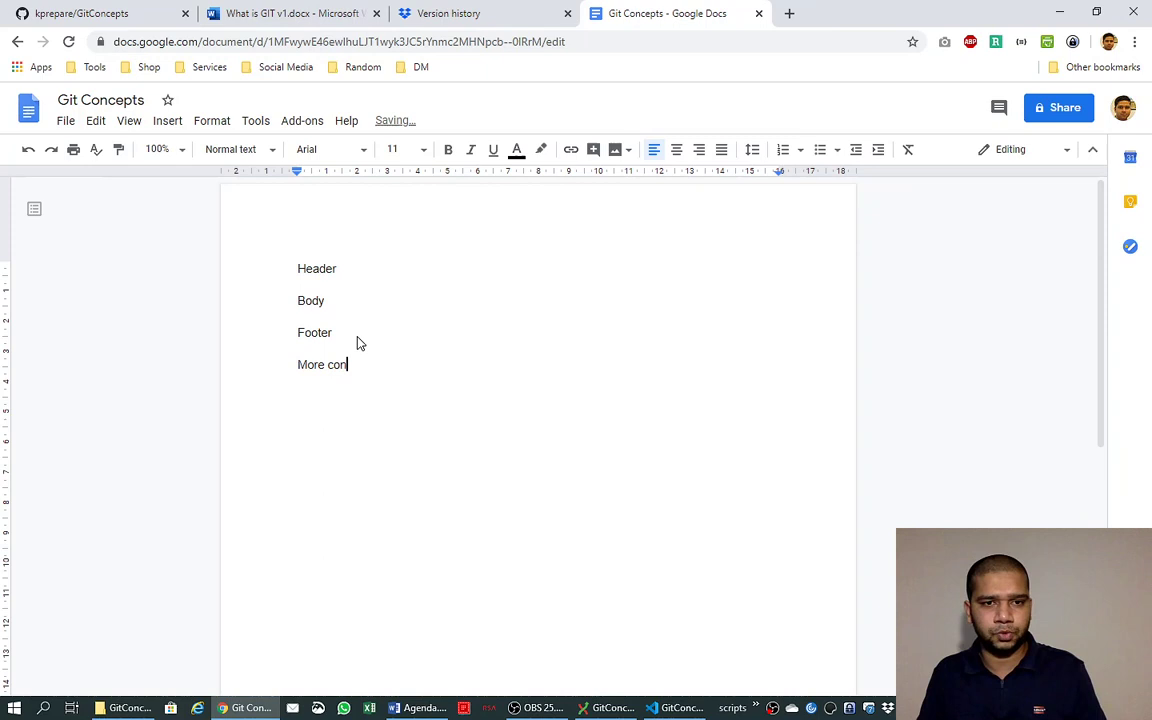
{"action": "type", "text": "tent"}
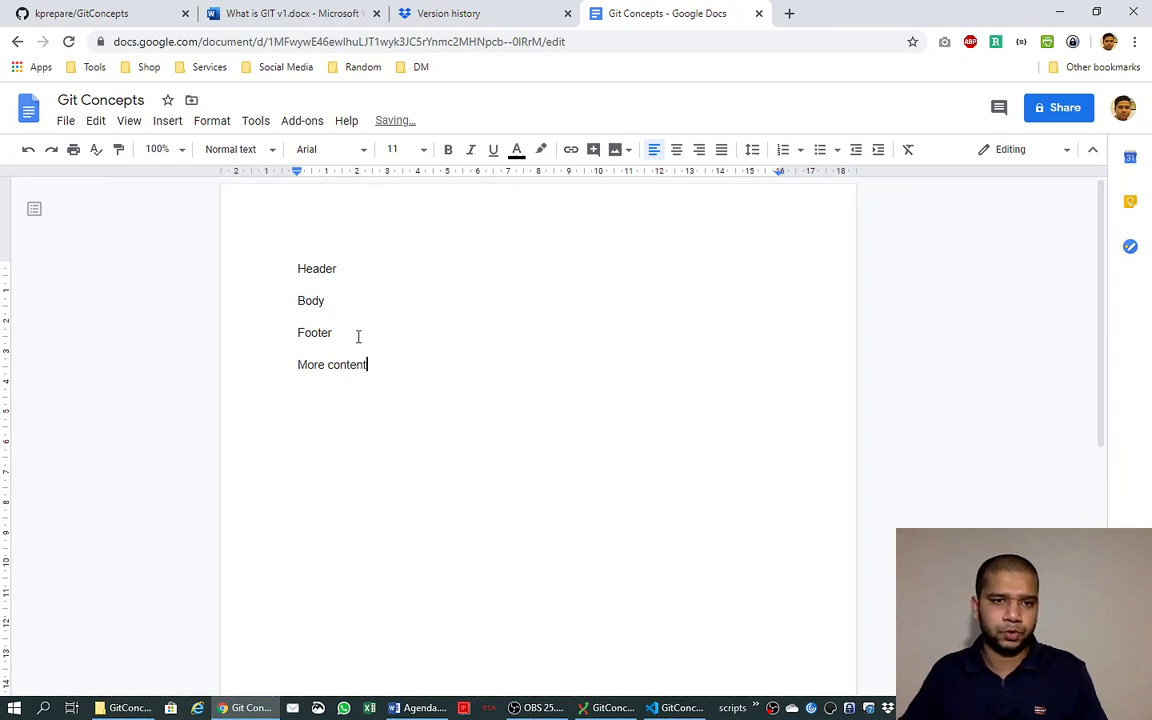
Step: Reopen version history and name the latest version 'added more content'
{"action": "mouse_move", "coordinate": [395, 125]}
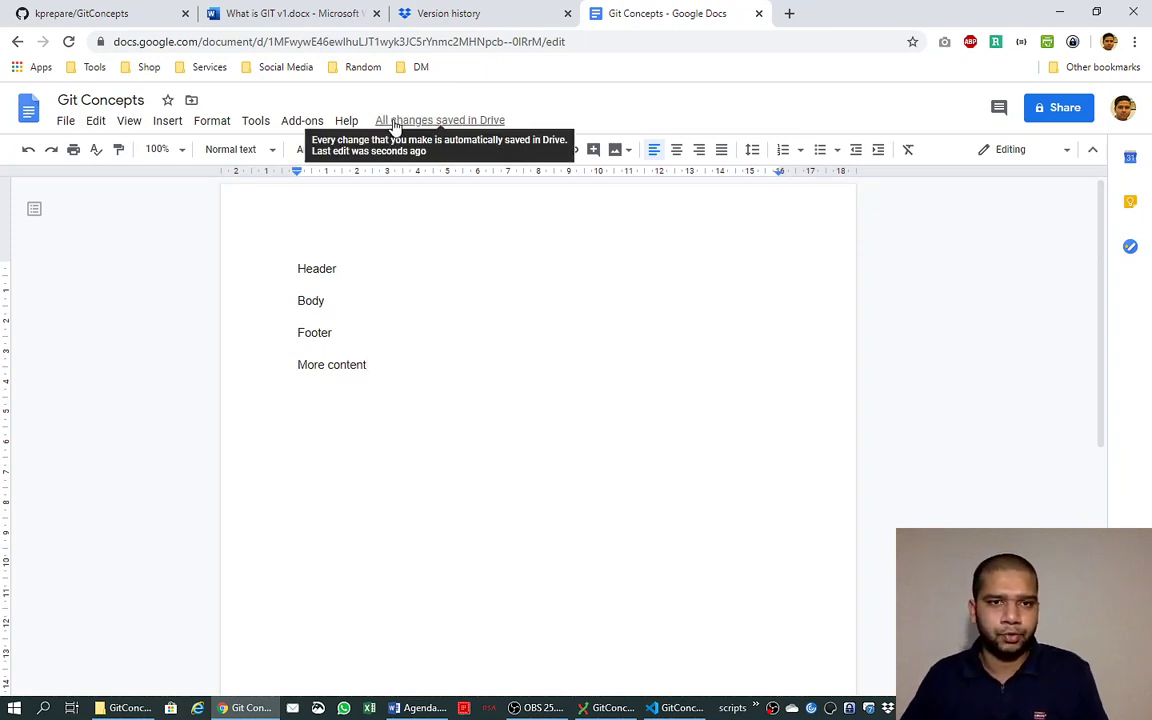
{"action": "left_click", "coordinate": [394, 121]}
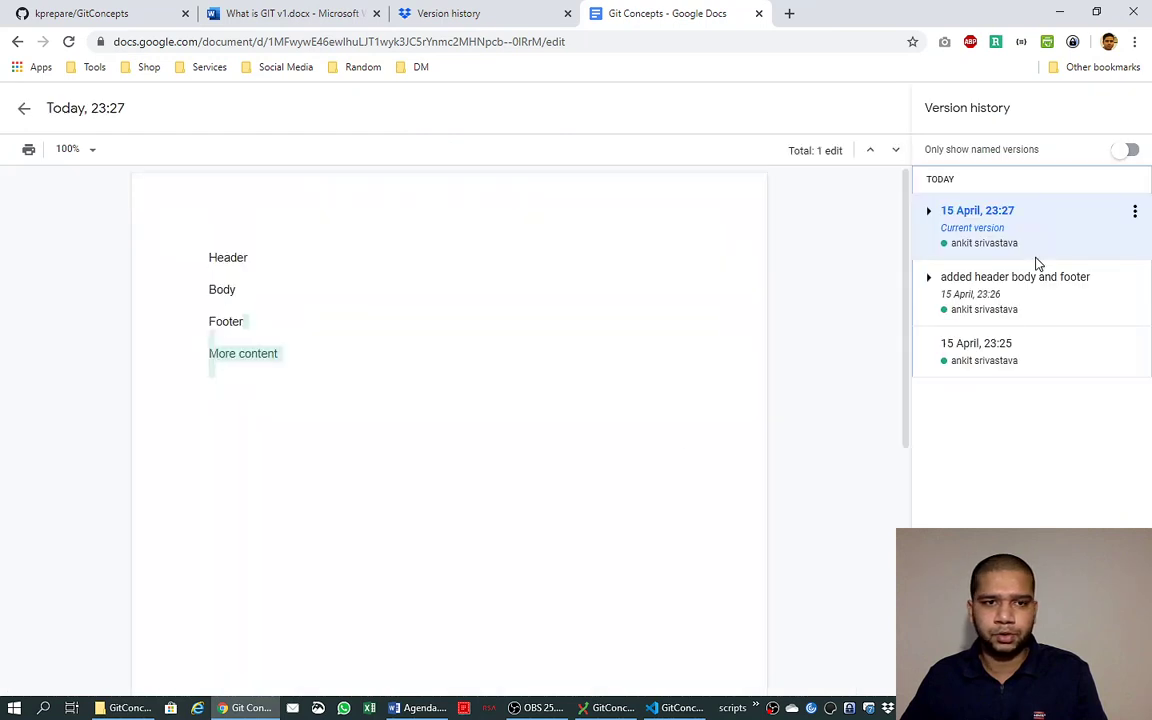
{"action": "left_click", "coordinate": [968, 211]}
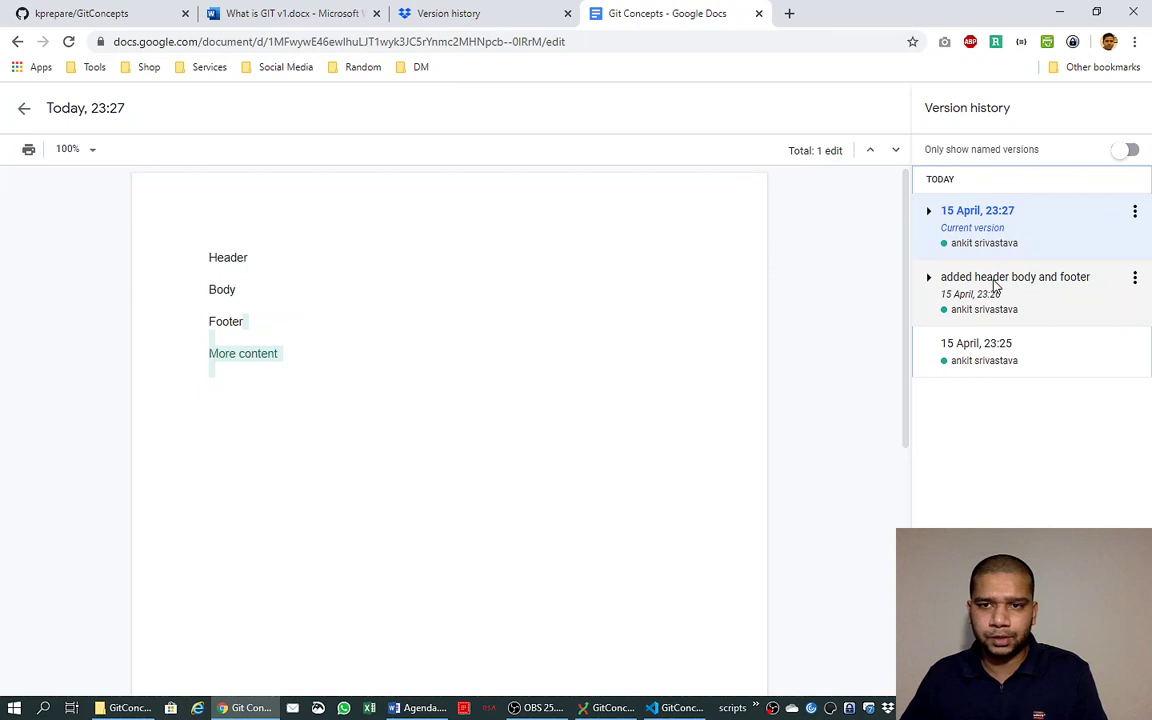
{"action": "left_click", "coordinate": [1018, 211]}
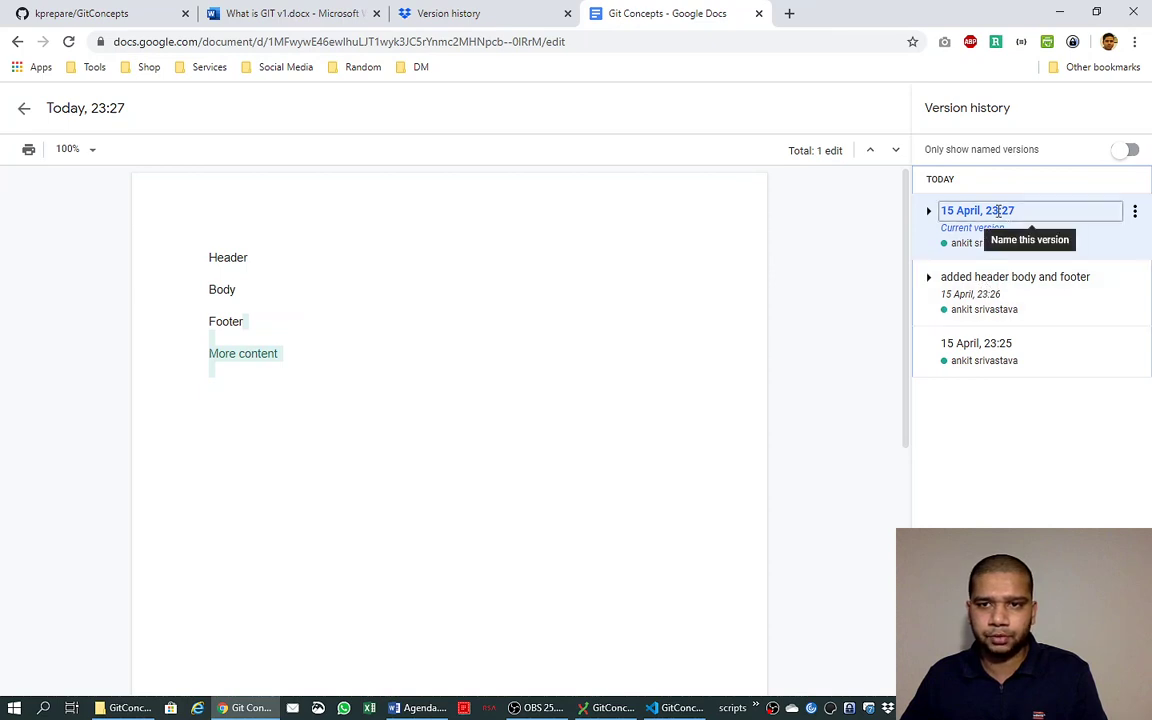
{"action": "type", "text": "a"}
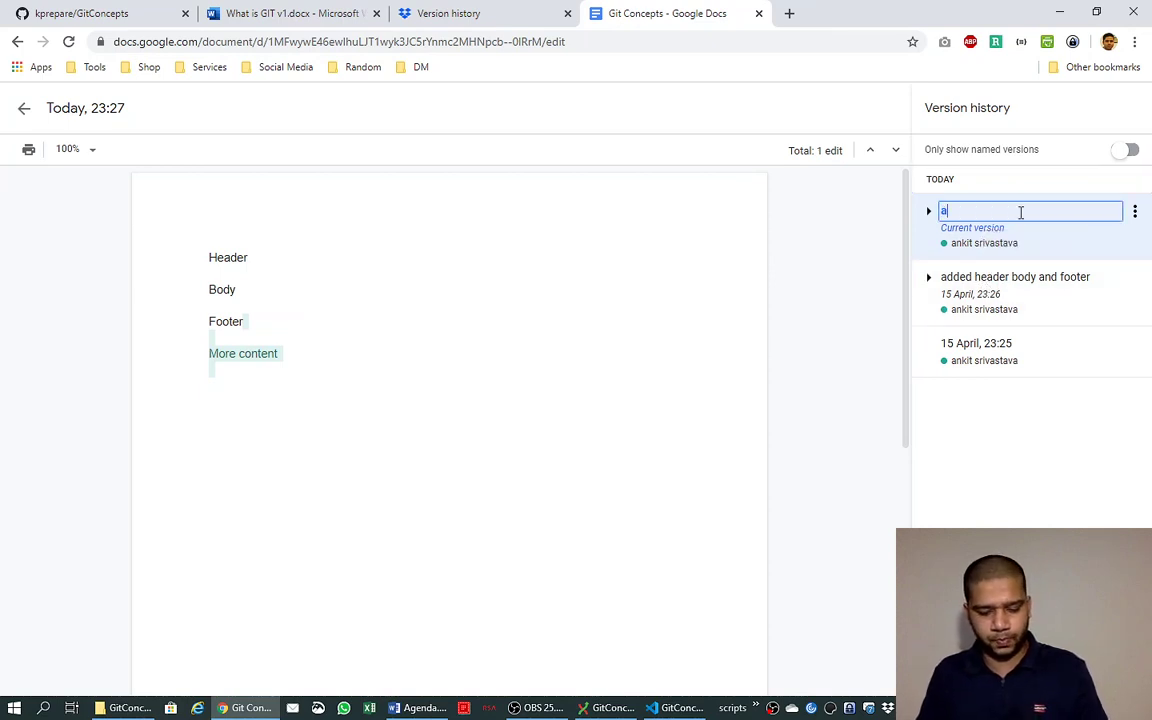
{"action": "type", "text": "dded more c"}
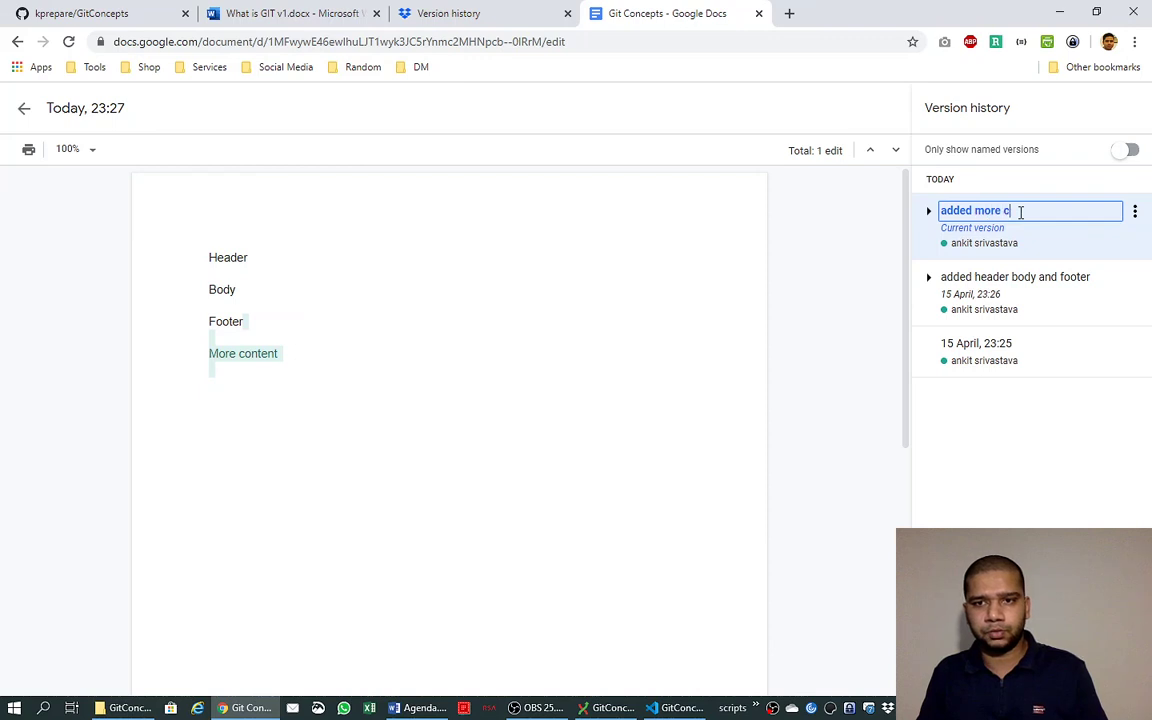
{"action": "type", "text": "ontent"}
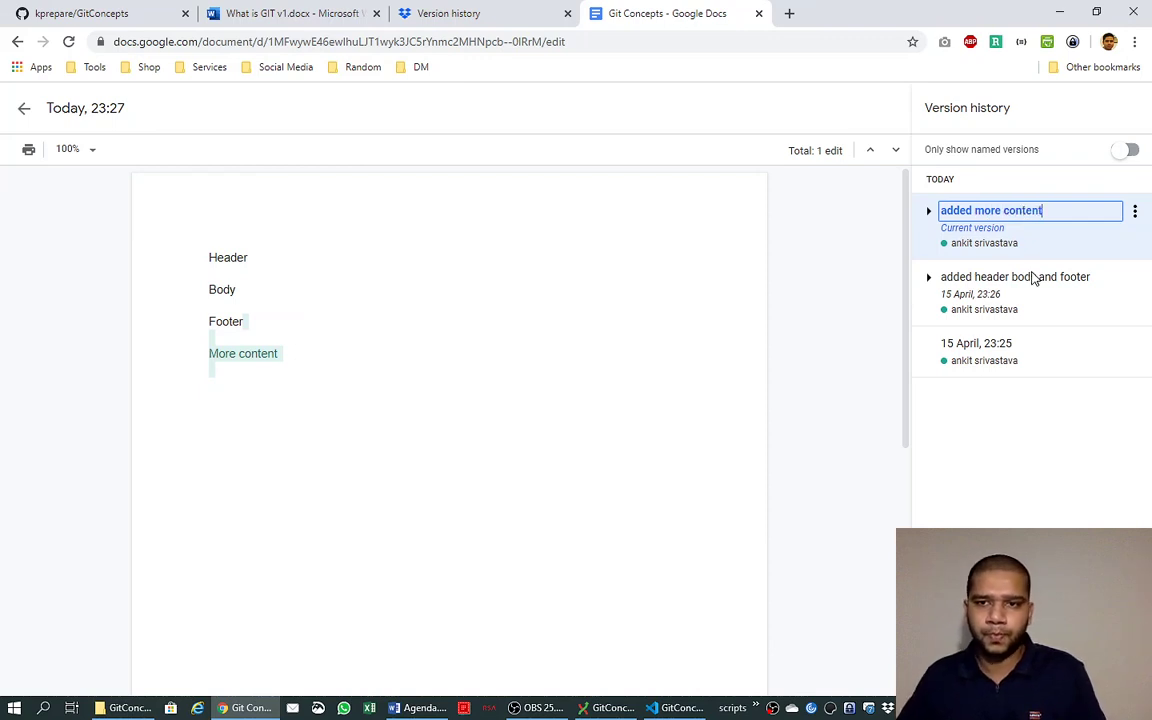
{"action": "left_click", "coordinate": [1067, 414]}
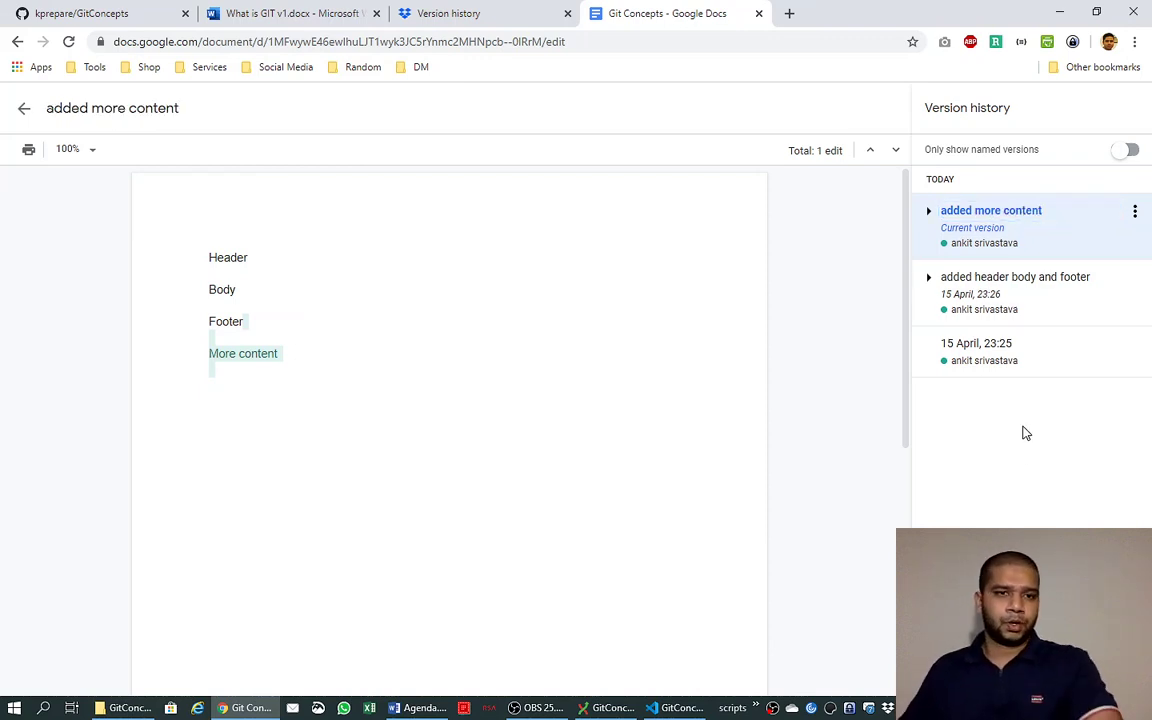
Step: Rename the earliest 15 April 23:25 version to 'blank document'
{"action": "left_click", "coordinate": [995, 343]}
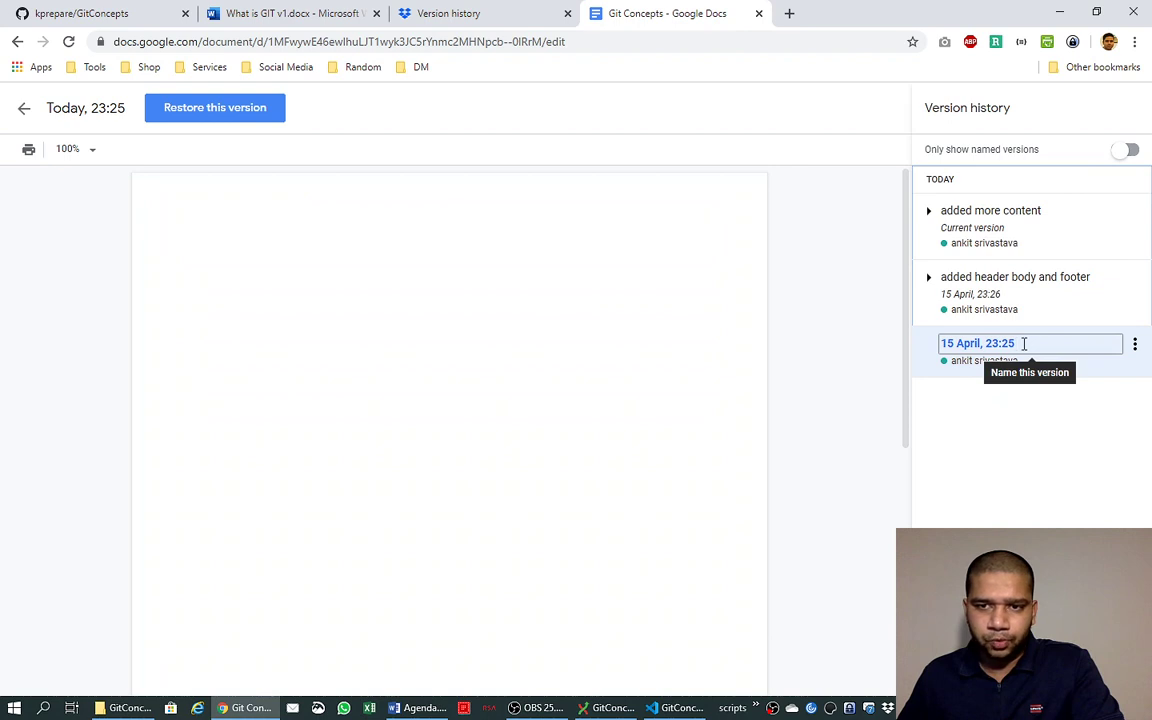
{"action": "triple_click", "coordinate": [1010, 343]}
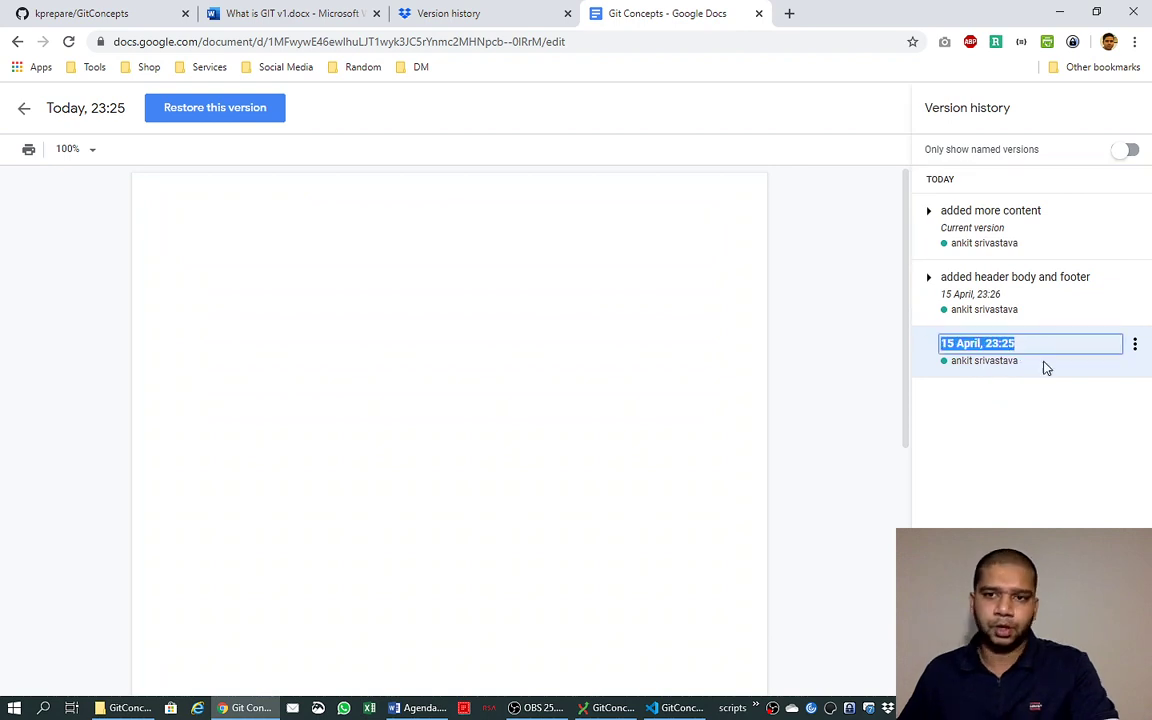
{"action": "type", "text": "blank"}
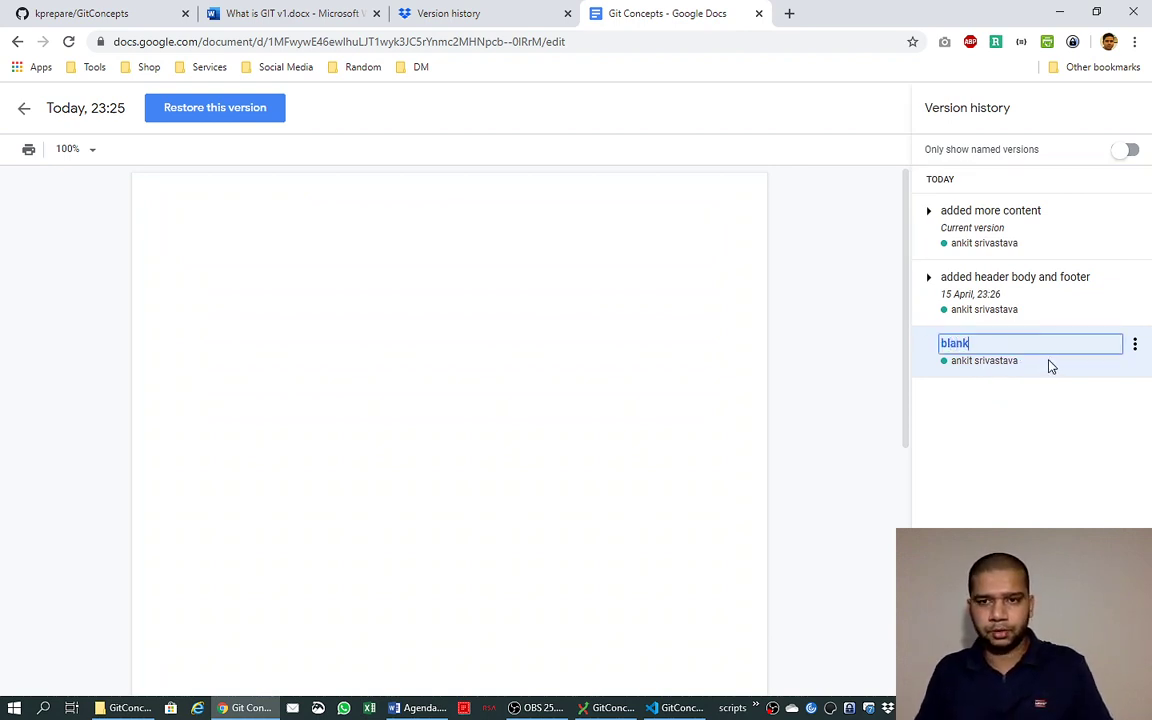
{"action": "type", "text": " docume"}
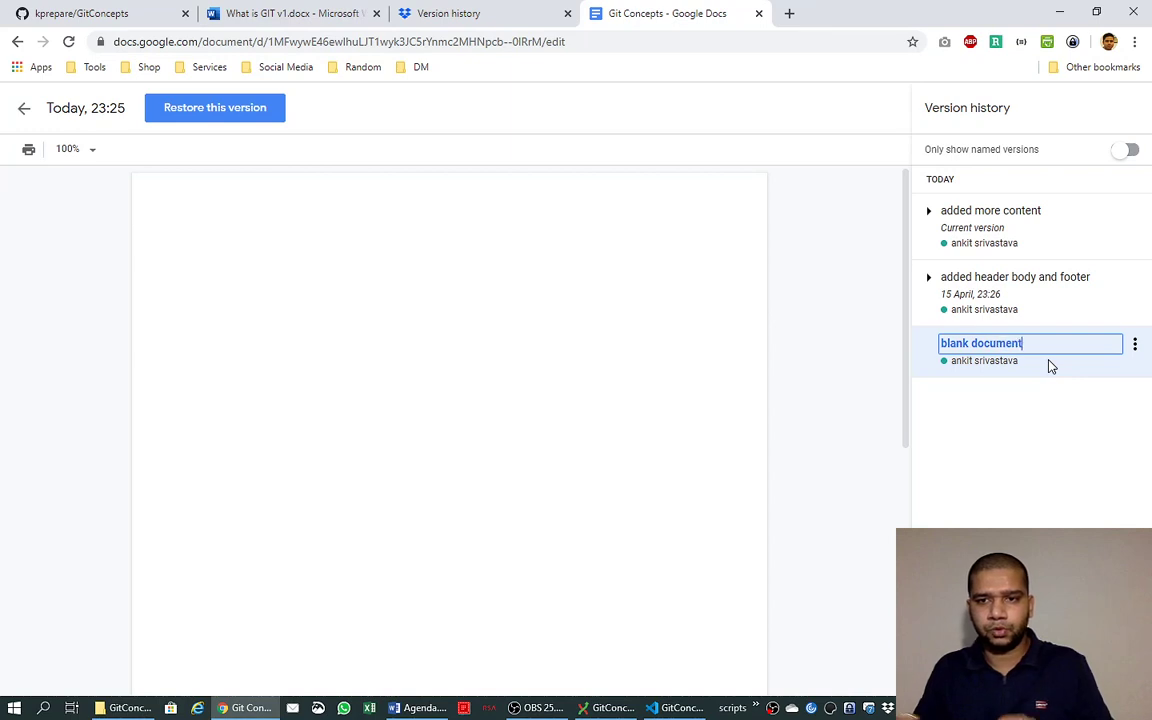
{"action": "type", "text": "nt"}
{"action": "key", "text": "Return"}
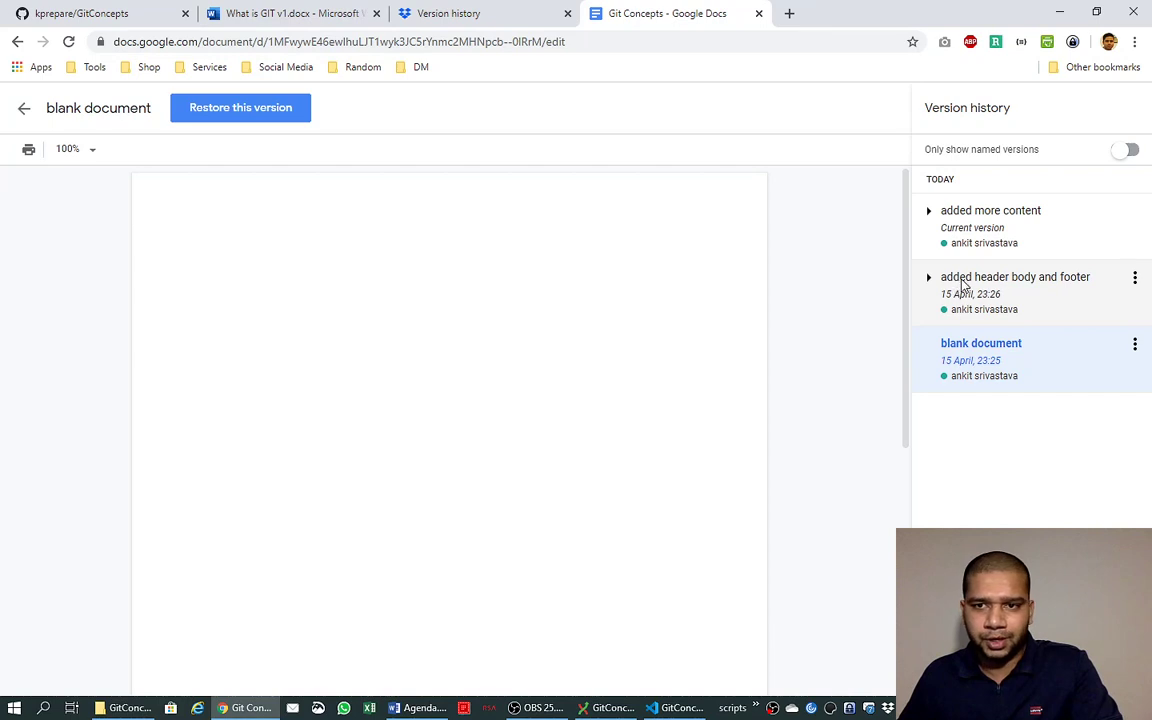
Step: Compare the 'added header body and footer' and 'added more content' versions, then return to the GitConcepts GitHub repository
{"action": "left_click", "coordinate": [1055, 295]}
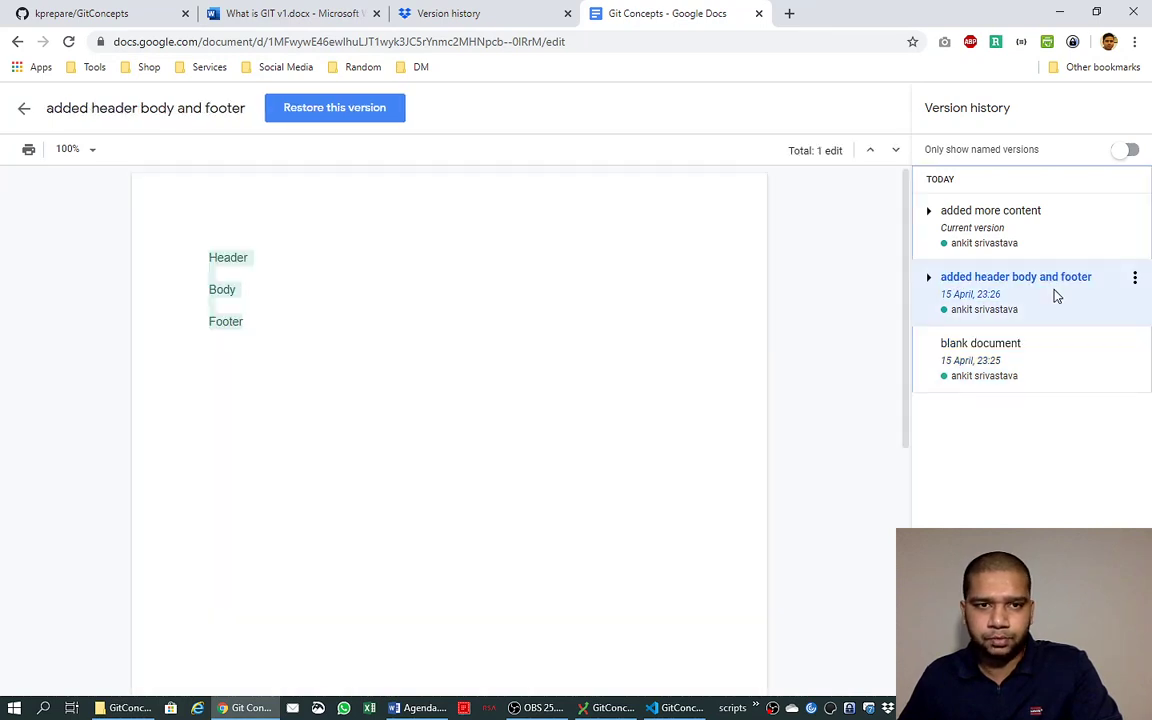
{"action": "left_click", "coordinate": [1024, 228]}
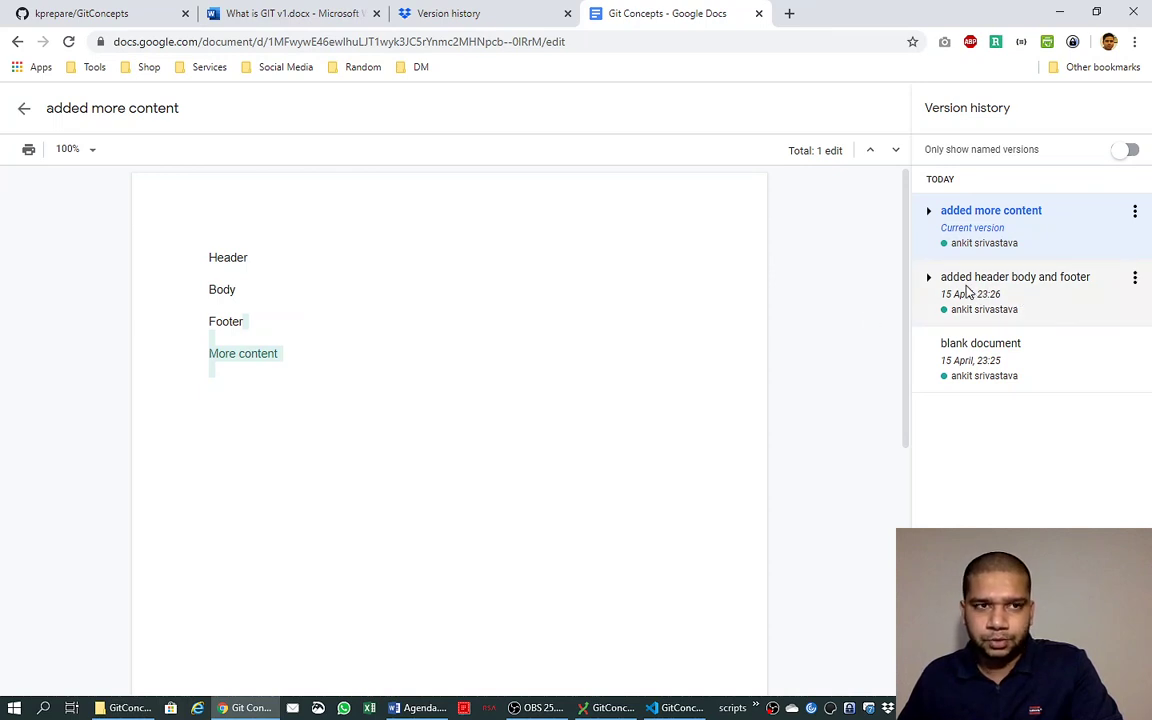
{"action": "left_click", "coordinate": [124, 13]}
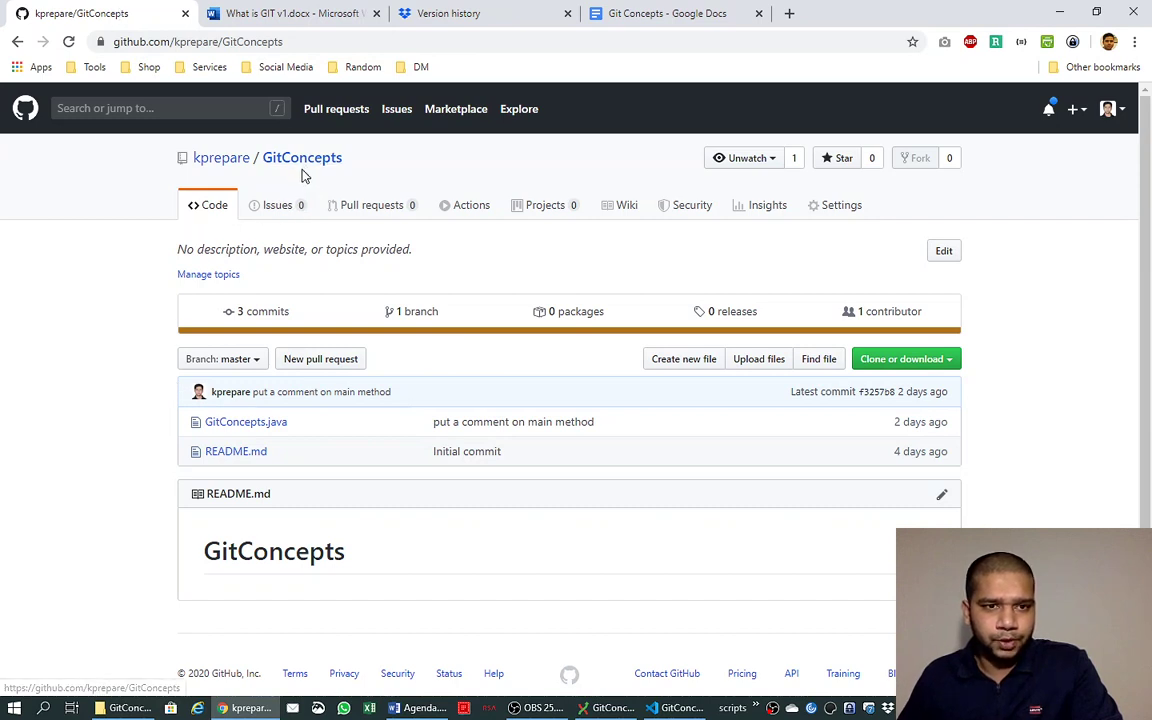
Step: Open the repository's 3-commit list and compare it with the Google Docs version history
{"action": "left_click", "coordinate": [257, 318]}
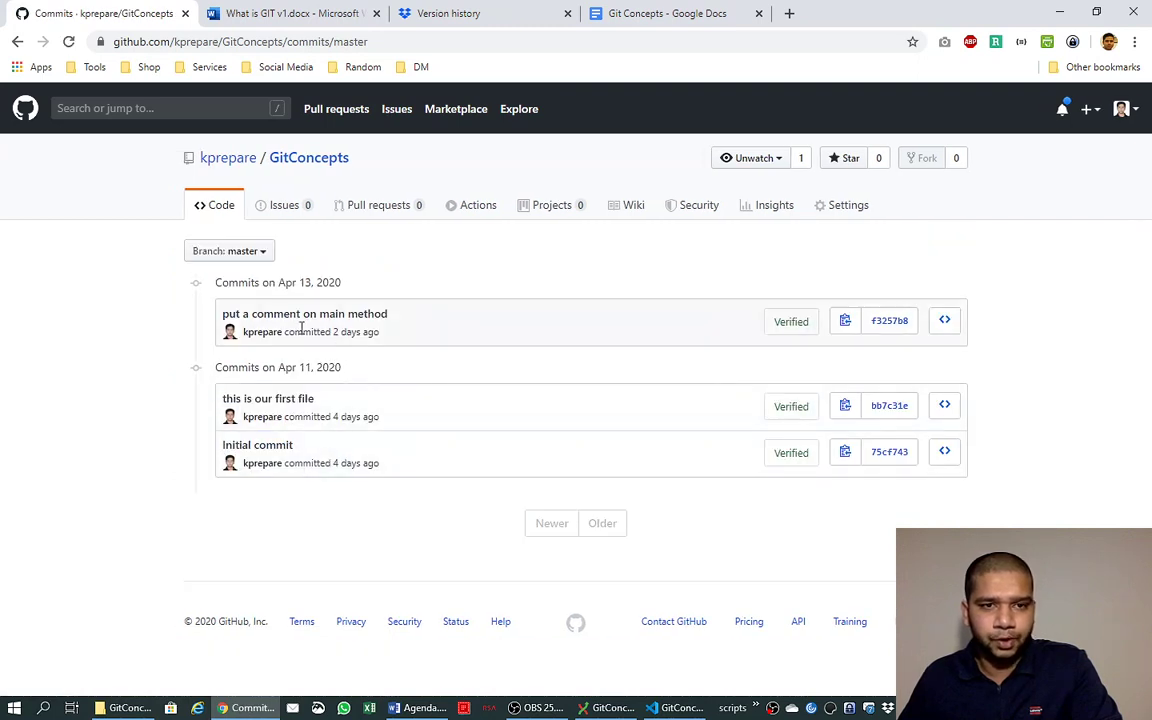
{"action": "left_click", "coordinate": [668, 15]}
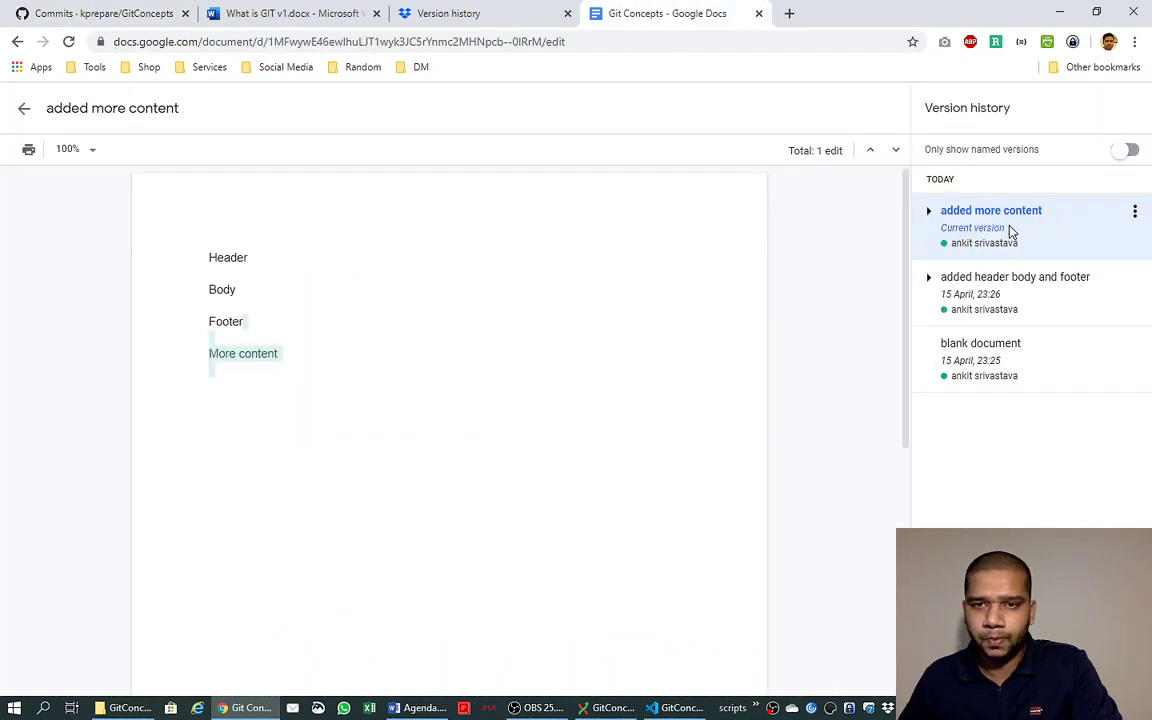
{"action": "left_click", "coordinate": [78, 12]}
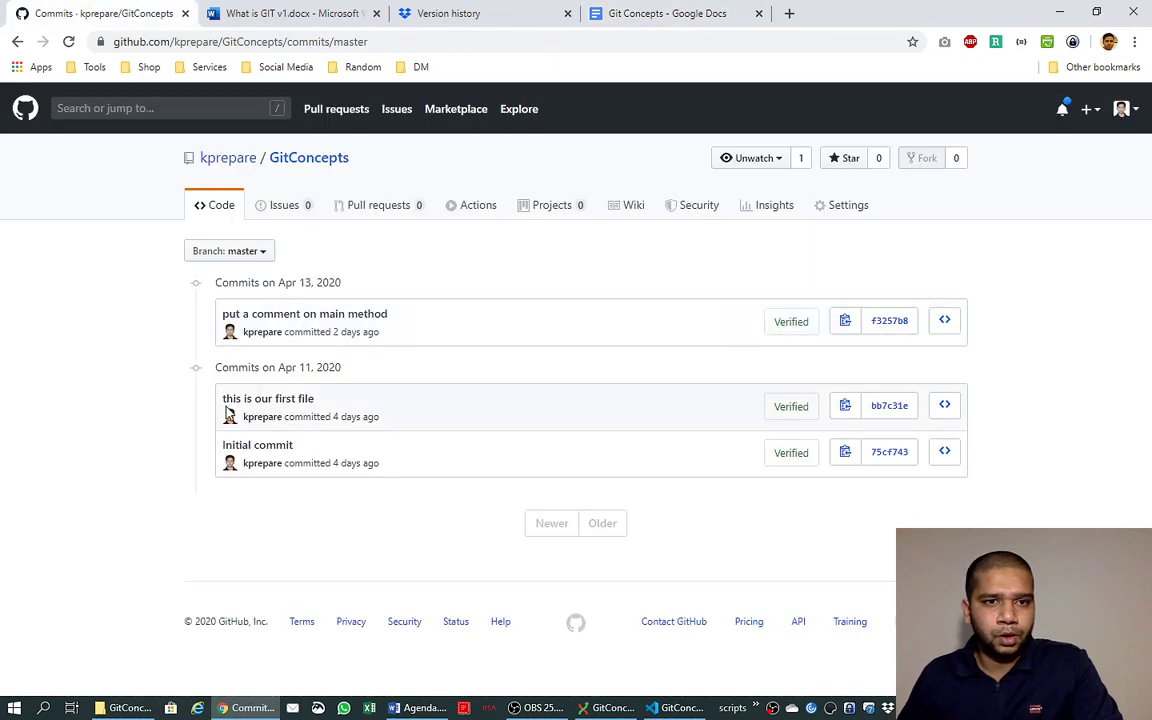
{"action": "left_click", "coordinate": [290, 322]}
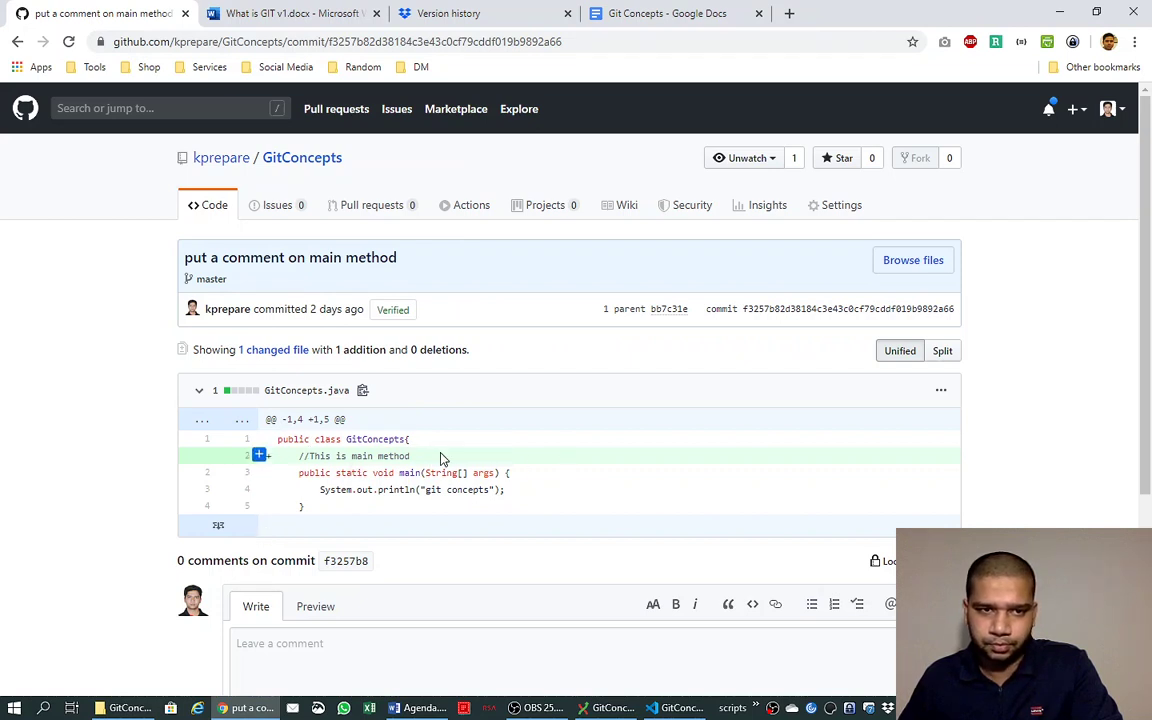
{"action": "mouse_move", "coordinate": [250, 163]}
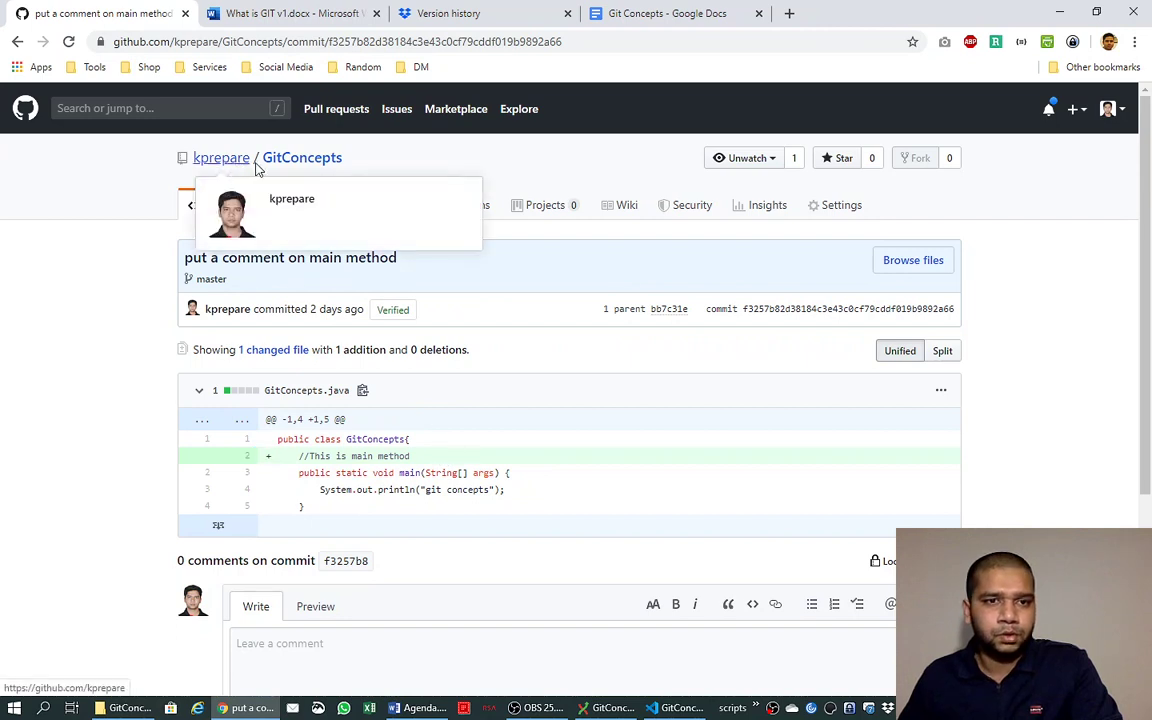
{"action": "left_click", "coordinate": [17, 41]}
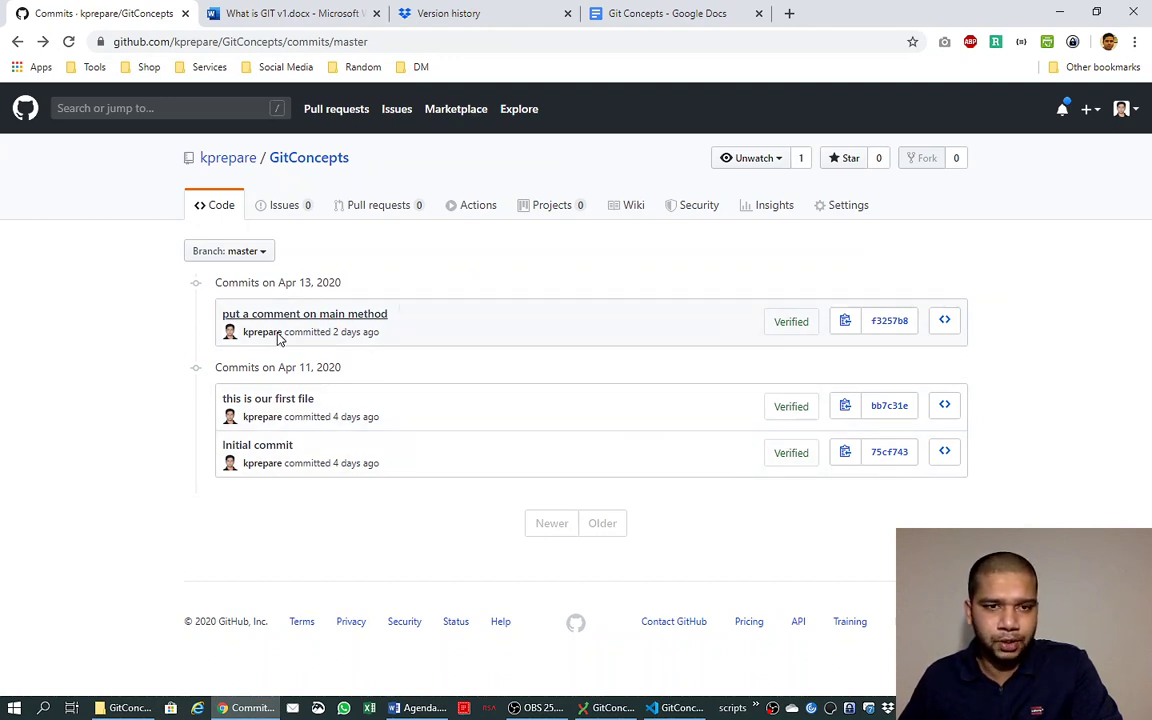
Step: Return to the Git Concepts version history listing 'blank document' through 'added more content'
{"action": "left_click", "coordinate": [657, 14]}
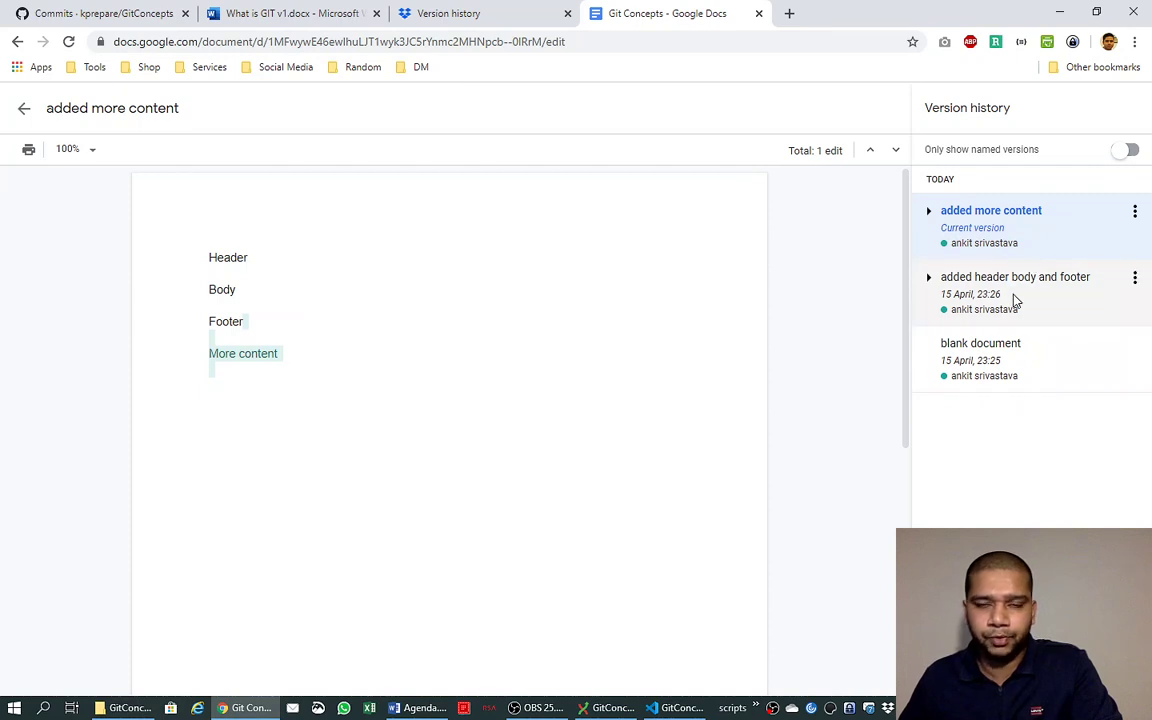
{"action": "mouse_move", "coordinate": [258, 356]}
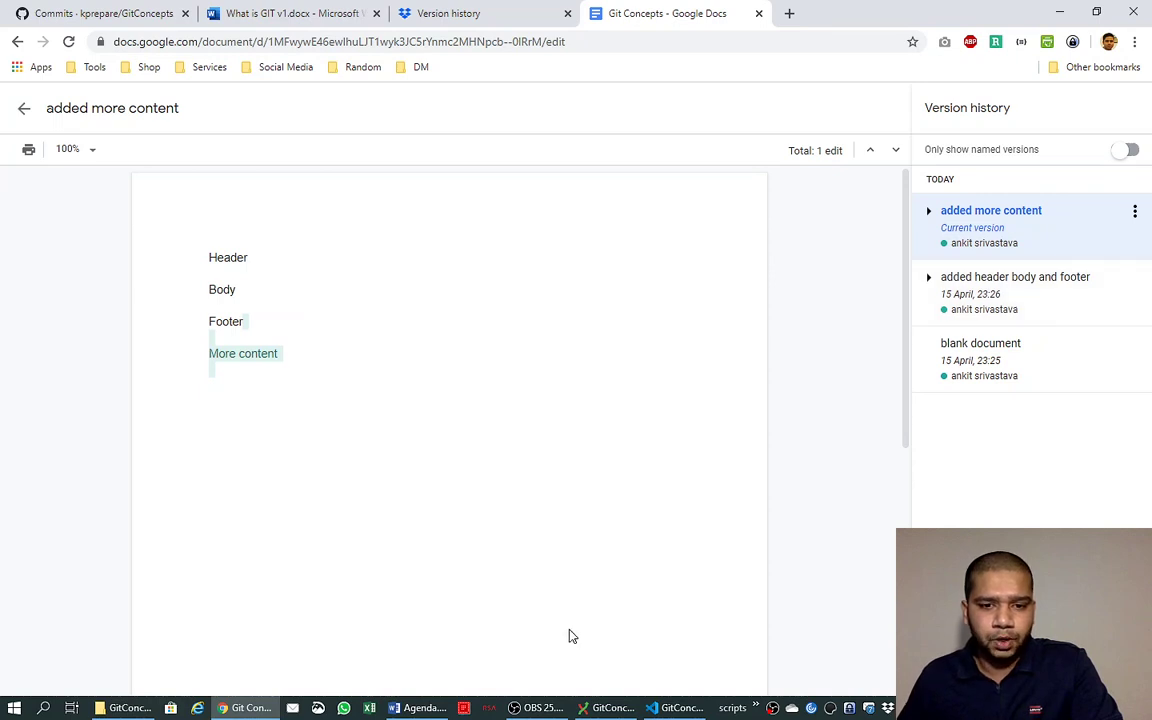
Step: Check the three GitConcepts commits in Git Extensions, then go back to GitHub's master commit list
{"action": "left_click", "coordinate": [603, 710]}
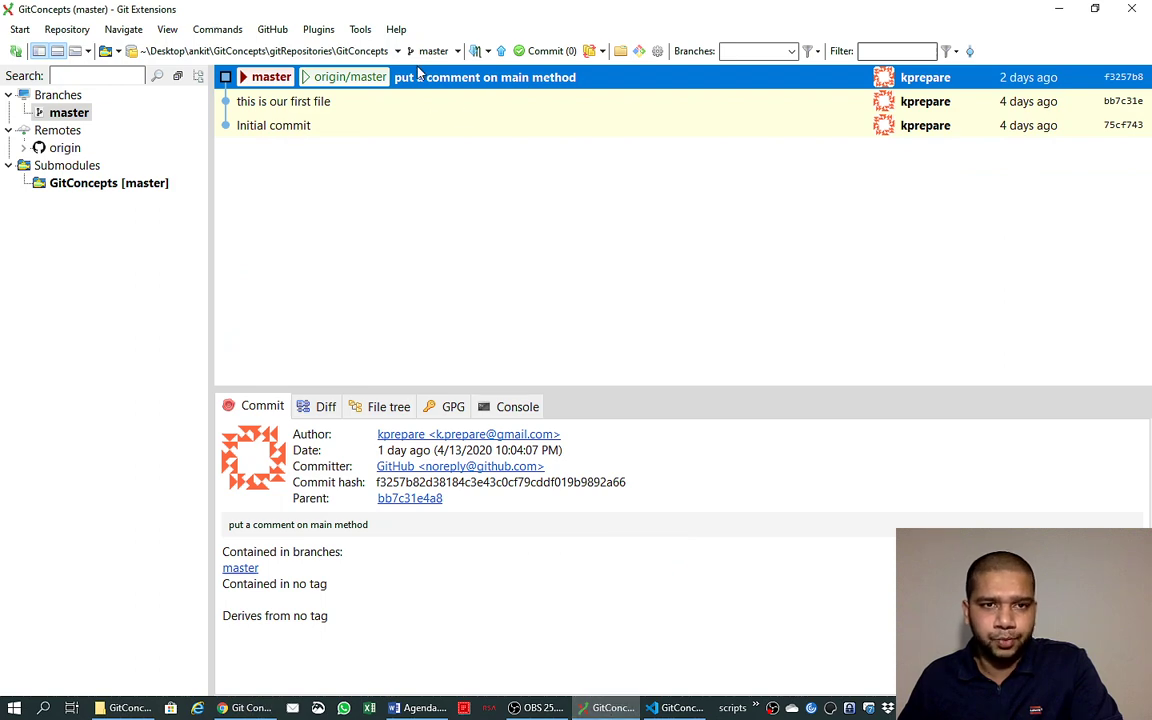
{"action": "left_click", "coordinate": [238, 710]}
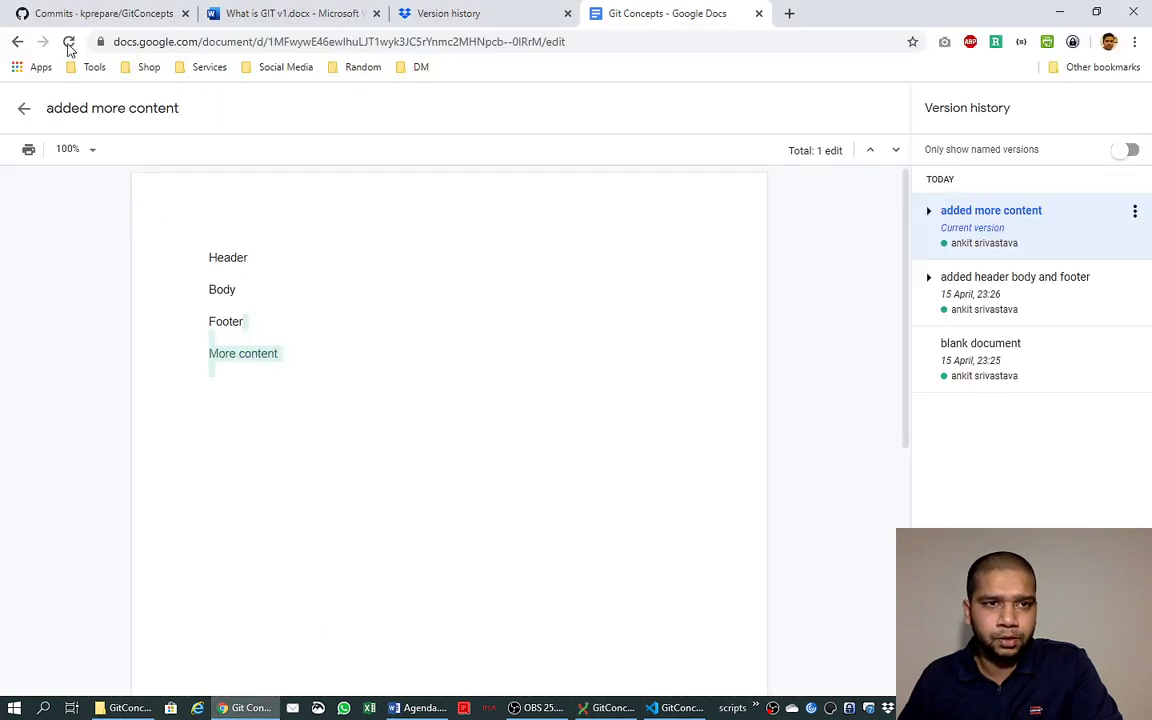
{"action": "left_click", "coordinate": [80, 13]}
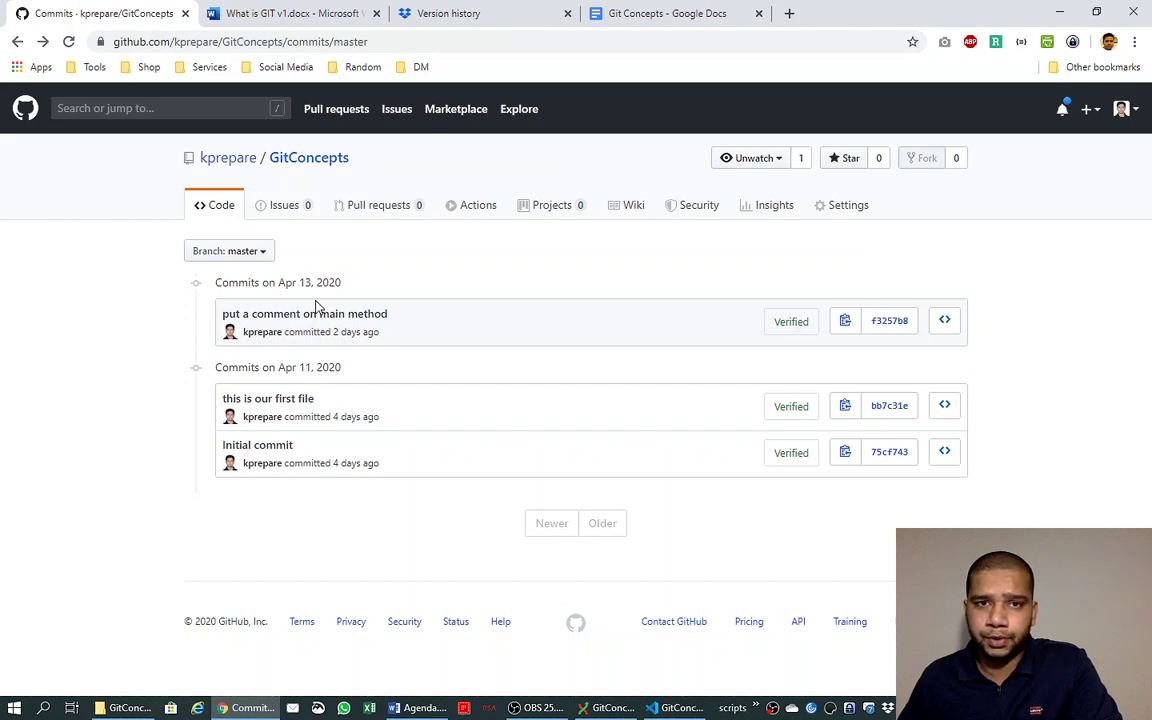